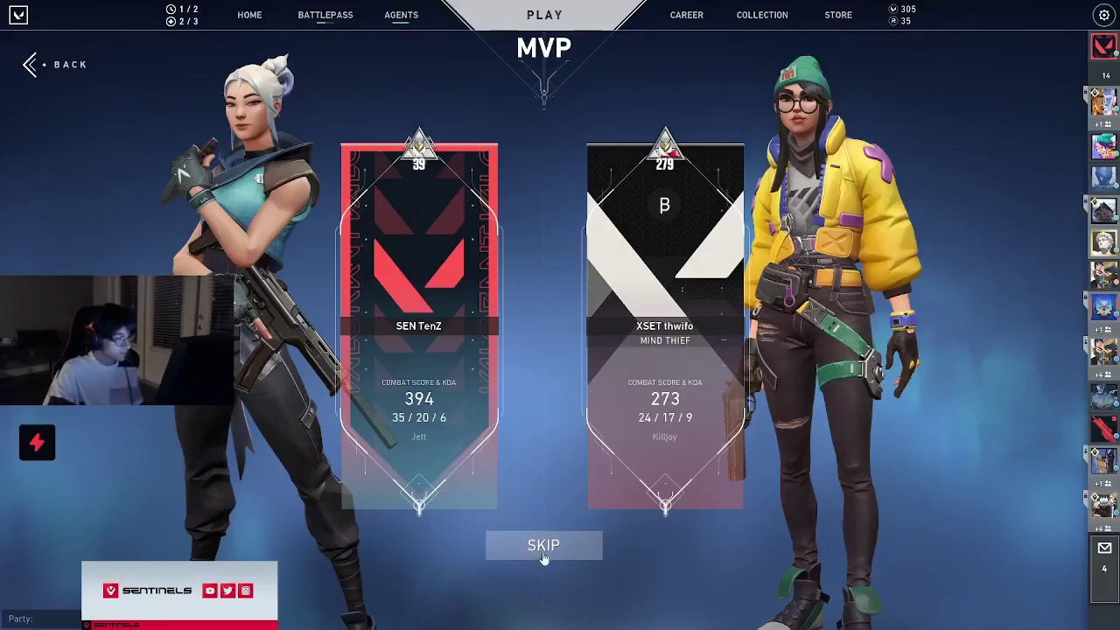
Skip the MVP screen, review the Scoreboard, Timeline and Summary tabs, then bring up VALORANT's game menu.
{"action": "left_click", "coordinate": [543, 555]}
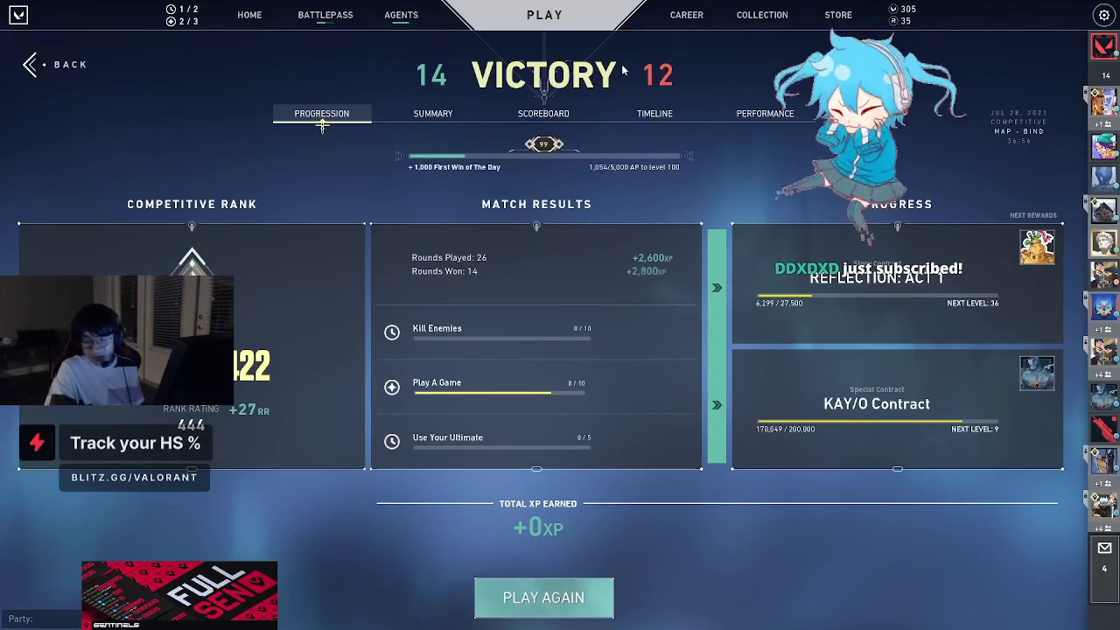
{"action": "left_click", "coordinate": [569, 116]}
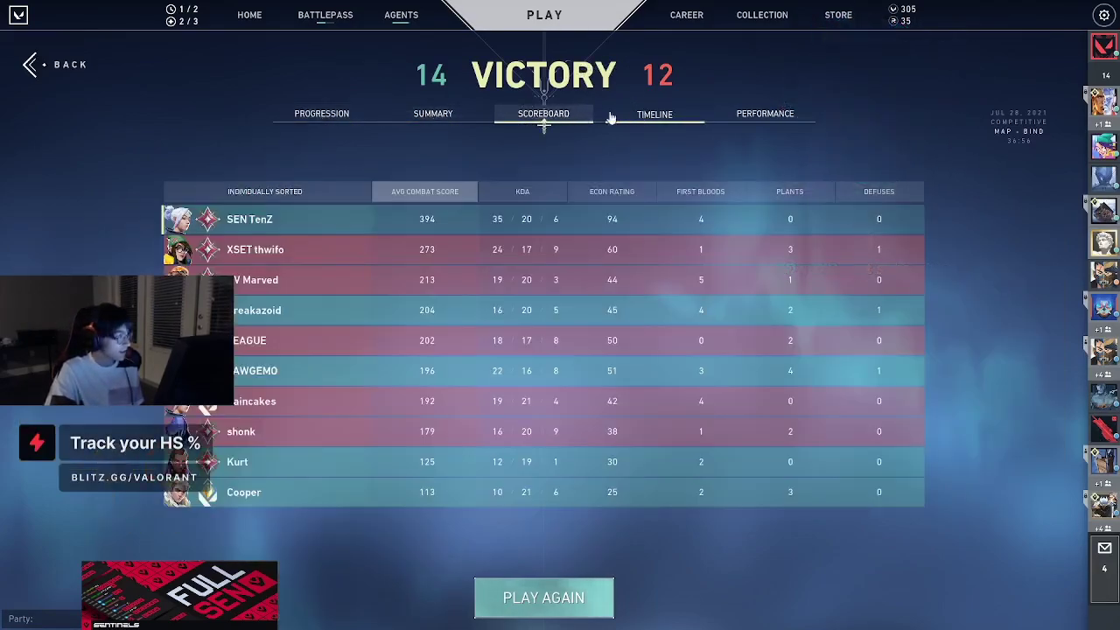
{"action": "left_click", "coordinate": [669, 116]}
{"action": "left_click", "coordinate": [544, 116]}
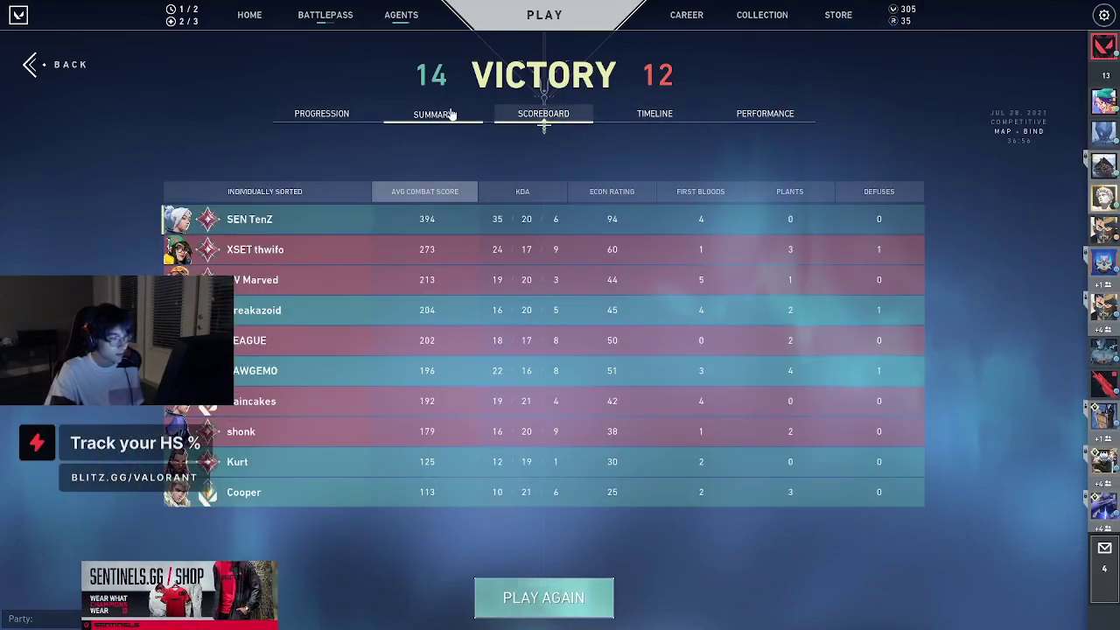
{"action": "left_click", "coordinate": [450, 115]}
{"action": "left_click", "coordinate": [321, 114]}
{"action": "key", "text": "Escape"}
{"action": "key", "text": "Escape"}
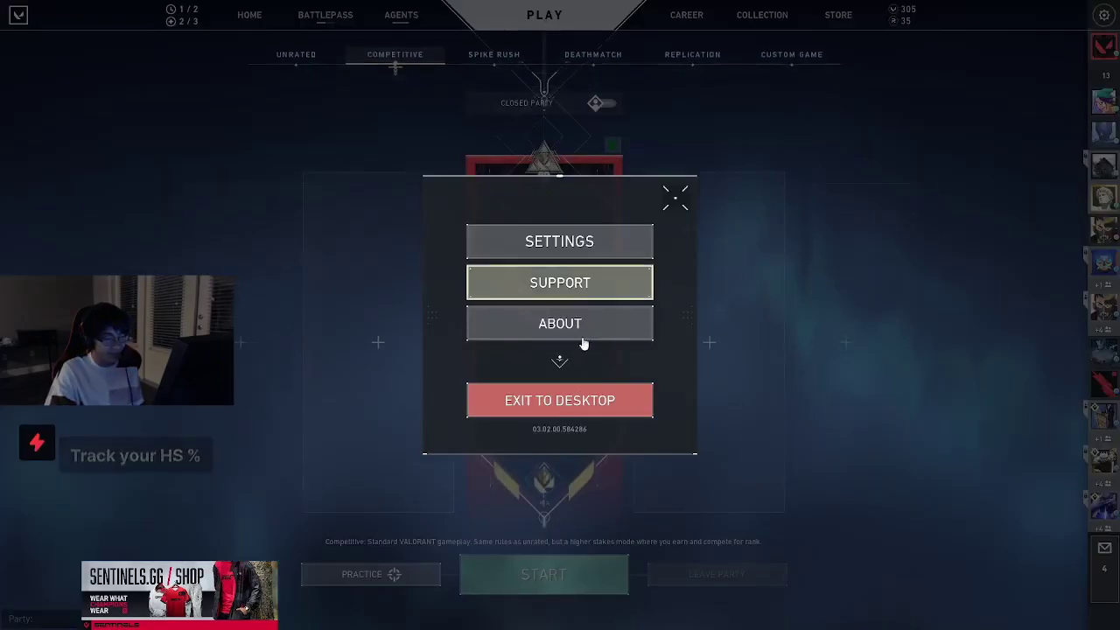
Exit VALORANT to the Windows desktop.
{"action": "left_click", "coordinate": [553, 400]}
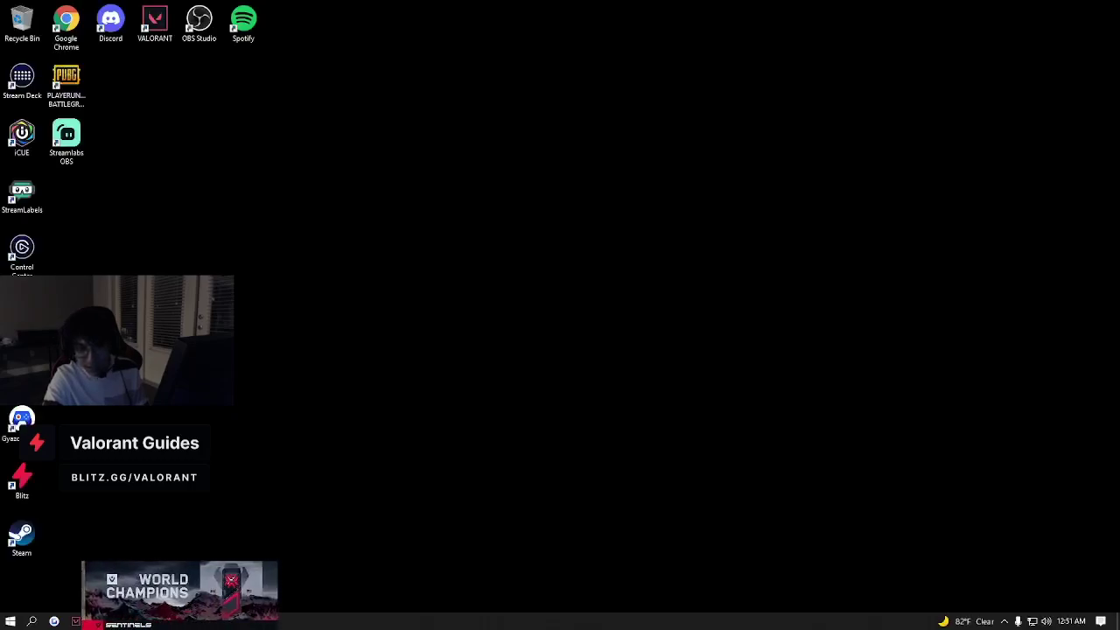
{"action": "key", "text": "super"}
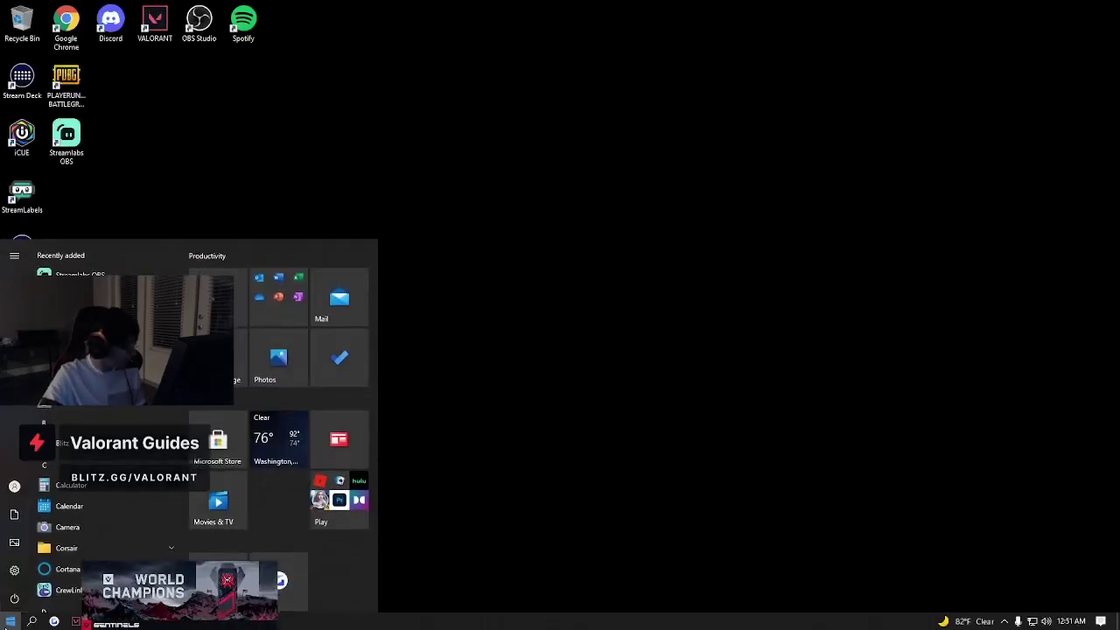
{"action": "key", "text": "super"}
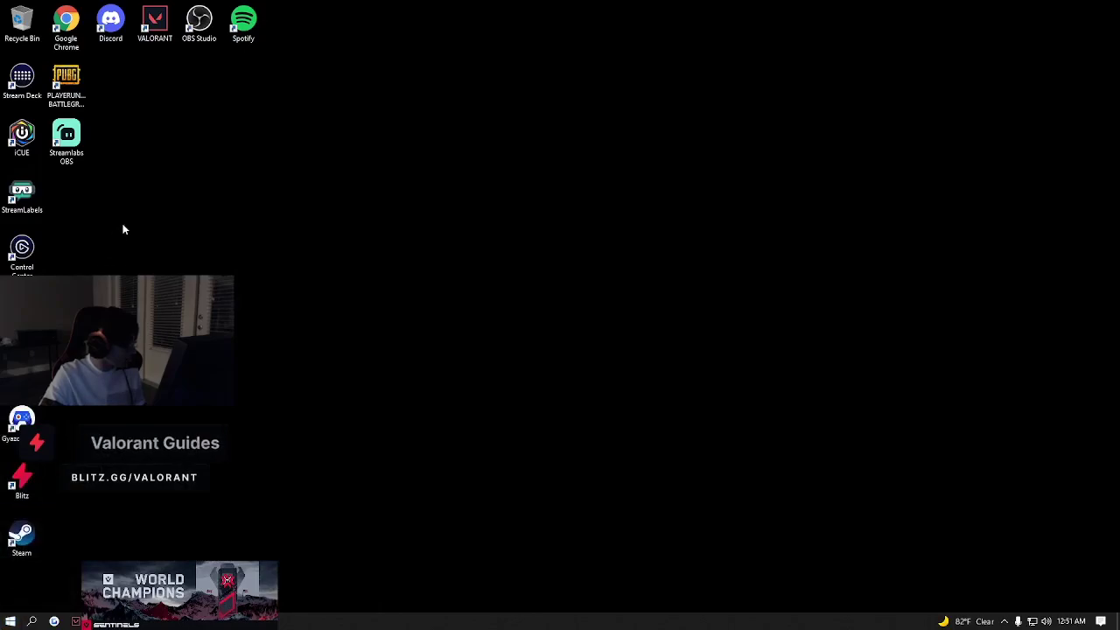
Set the VALORANT shortcut to disable fullscreen optimizations and override high-DPI scaling by Application.
{"action": "right_click", "coordinate": [153, 15]}
{"action": "left_click", "coordinate": [230, 223]}
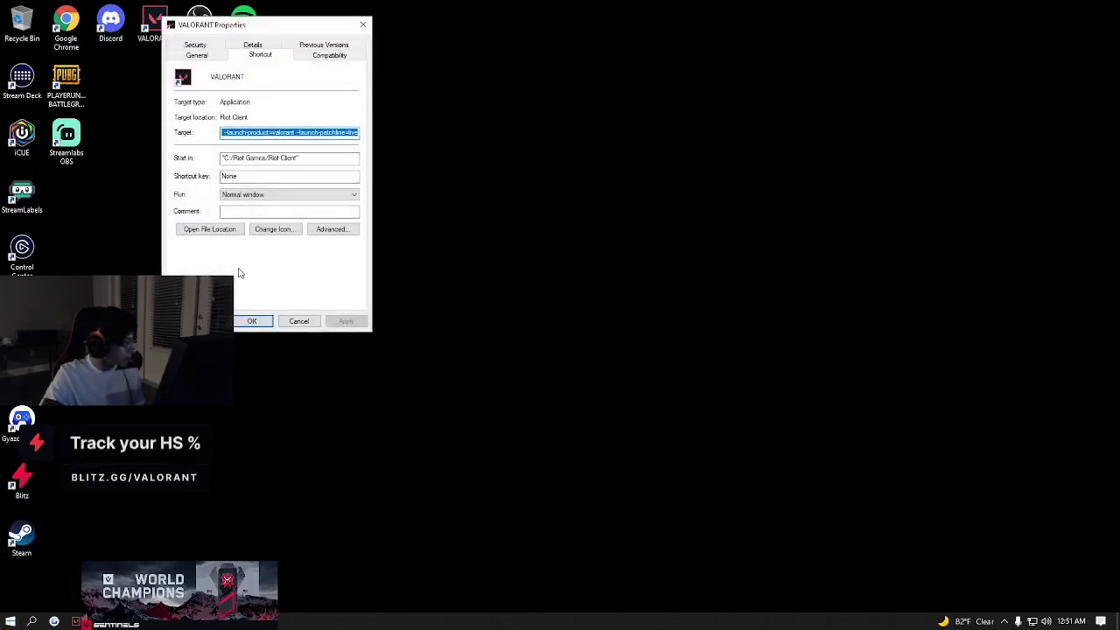
{"action": "left_click", "coordinate": [331, 56]}
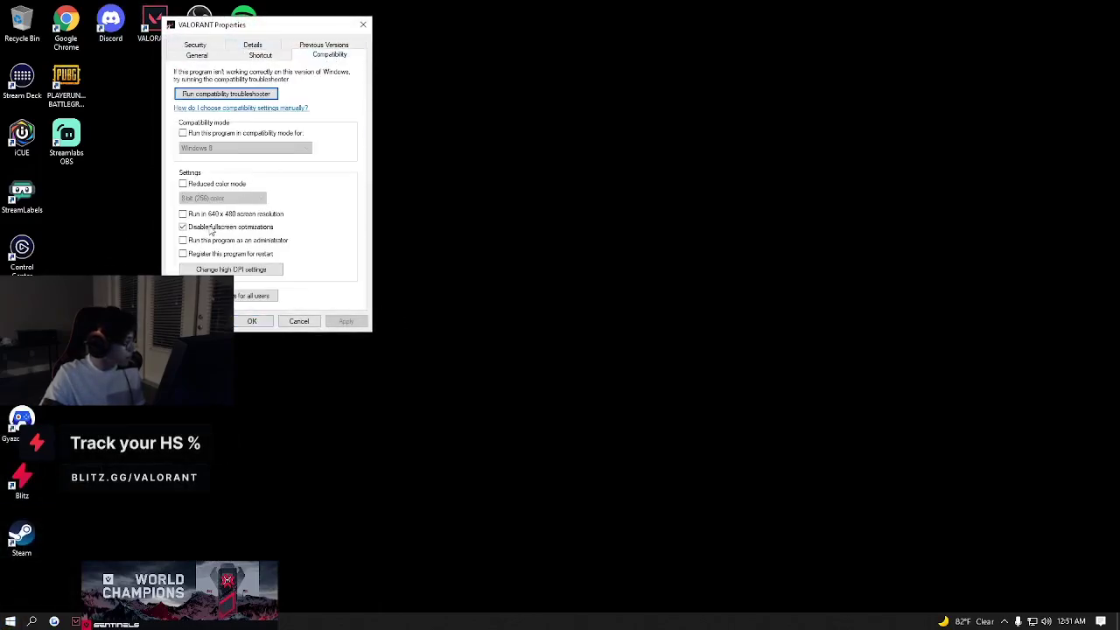
{"action": "left_click", "coordinate": [230, 270]}
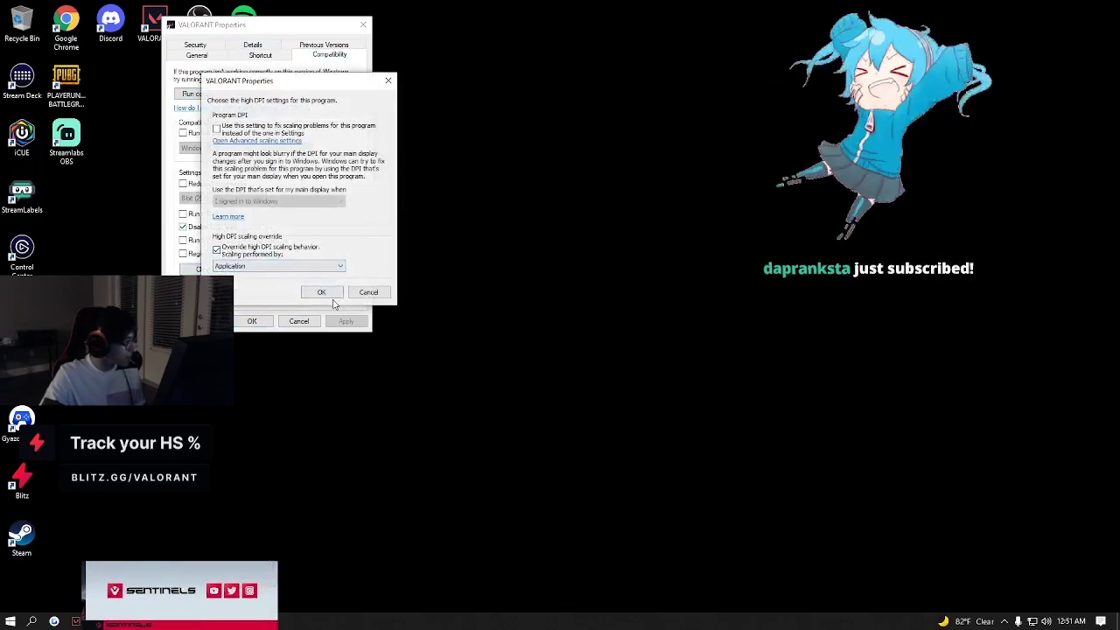
{"action": "left_click", "coordinate": [325, 293]}
{"action": "left_click", "coordinate": [252, 321]}
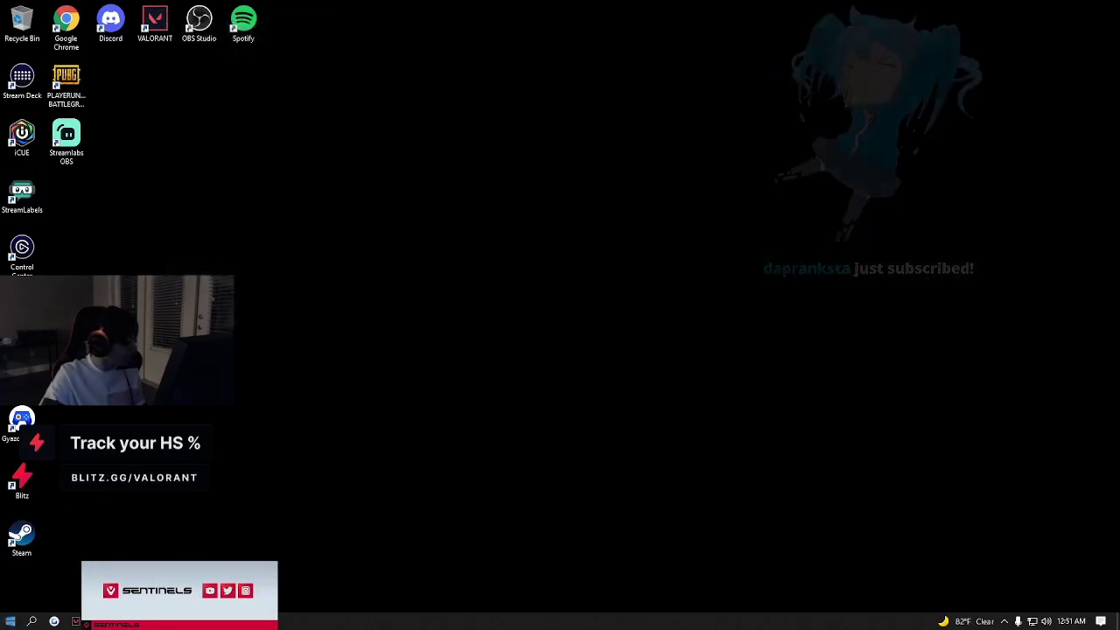
Open Graphics settings via a 'graphics s' search and turn on hardware-accelerated GPU scheduling.
{"action": "left_click", "coordinate": [11, 622]}
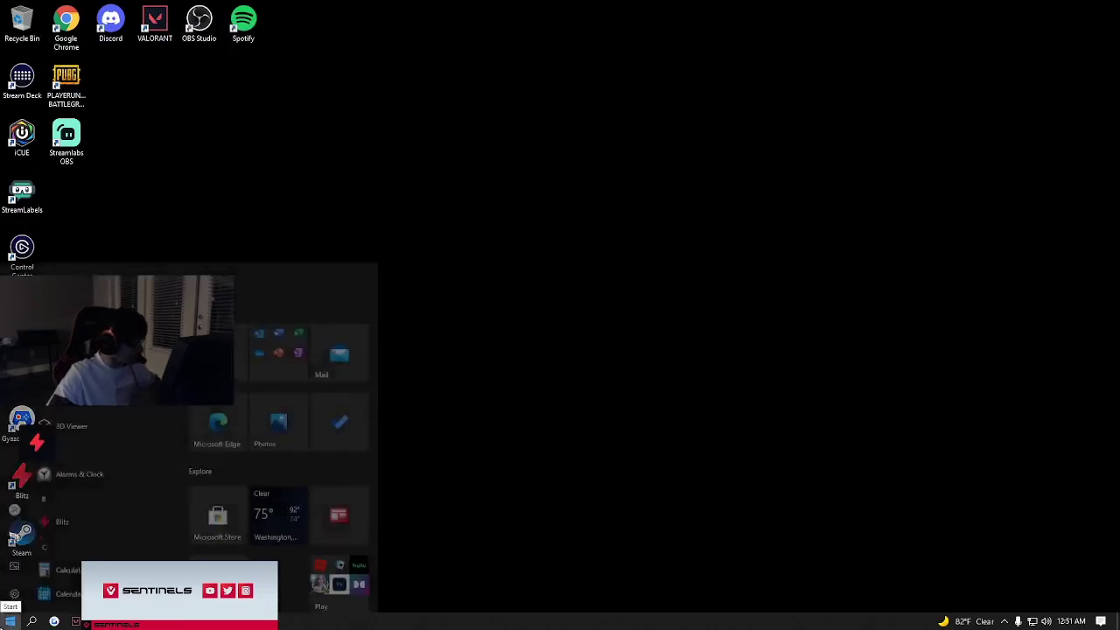
{"action": "type", "text": "graphics s"}
{"action": "key", "text": "Return"}
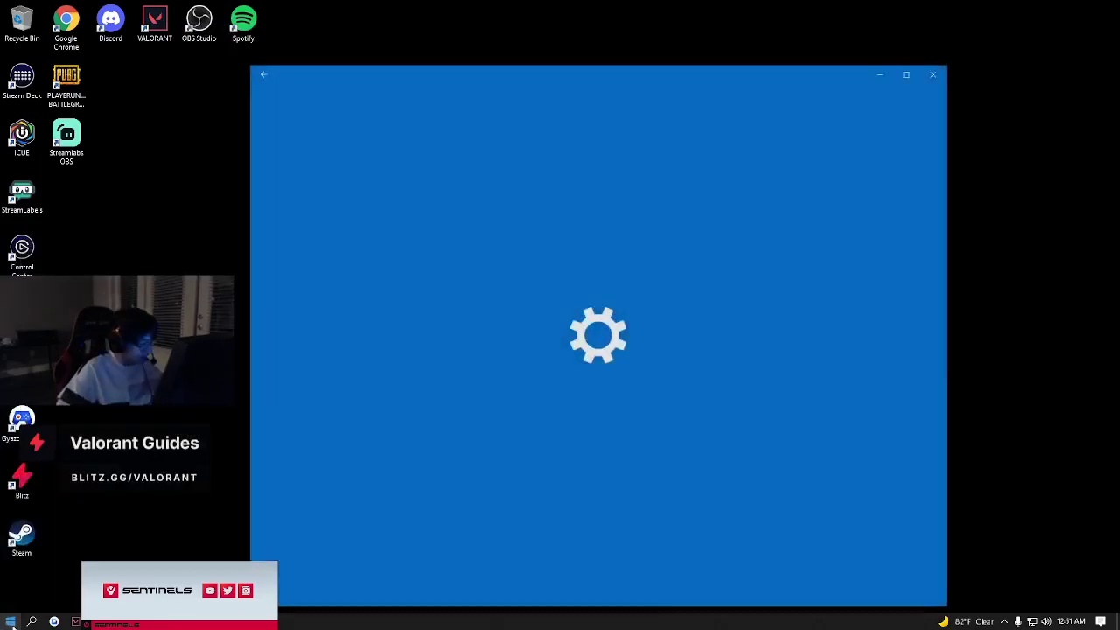
{"action": "left_click", "coordinate": [275, 195]}
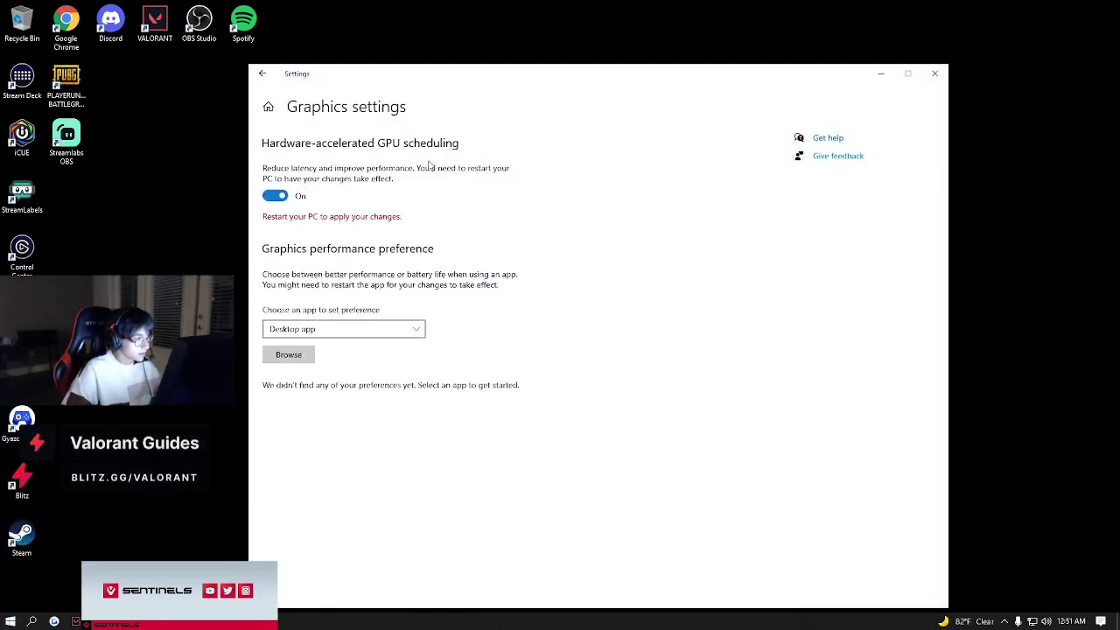
Add C:\Riot Games\VALORANT\live\ShooterGame\Binaries\Win64\VALORANT-Win64-Shipping.exe with a High performance preference.
{"action": "left_click", "coordinate": [289, 355]}
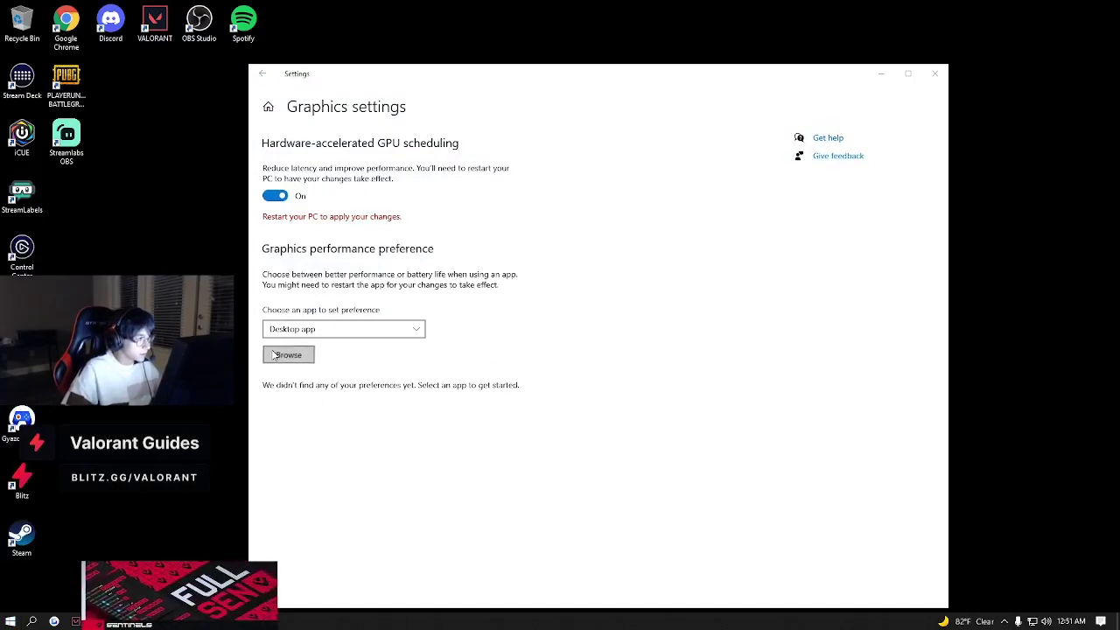
{"action": "double_click", "coordinate": [410, 267]}
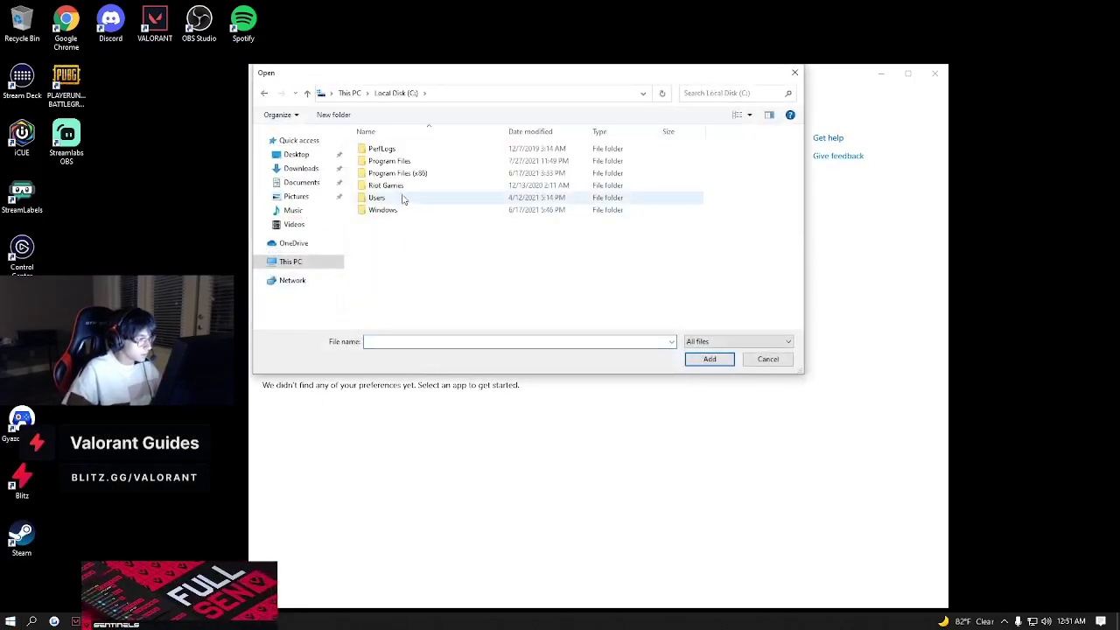
{"action": "double_click", "coordinate": [402, 187]}
{"action": "double_click", "coordinate": [401, 162]}
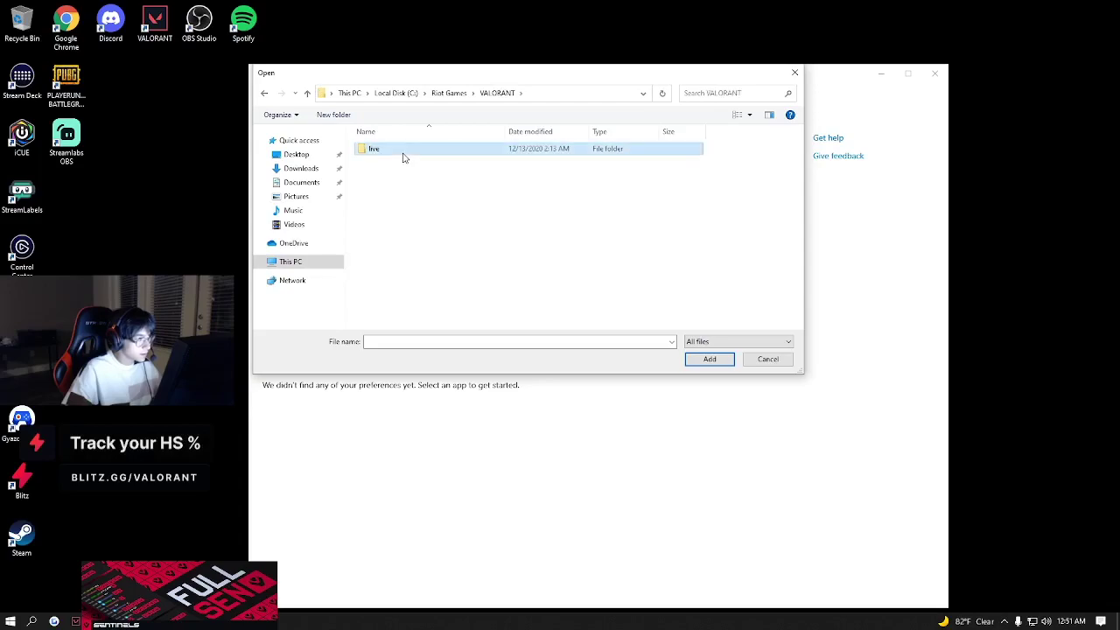
{"action": "double_click", "coordinate": [402, 151]}
{"action": "double_click", "coordinate": [395, 162]}
{"action": "double_click", "coordinate": [395, 151]}
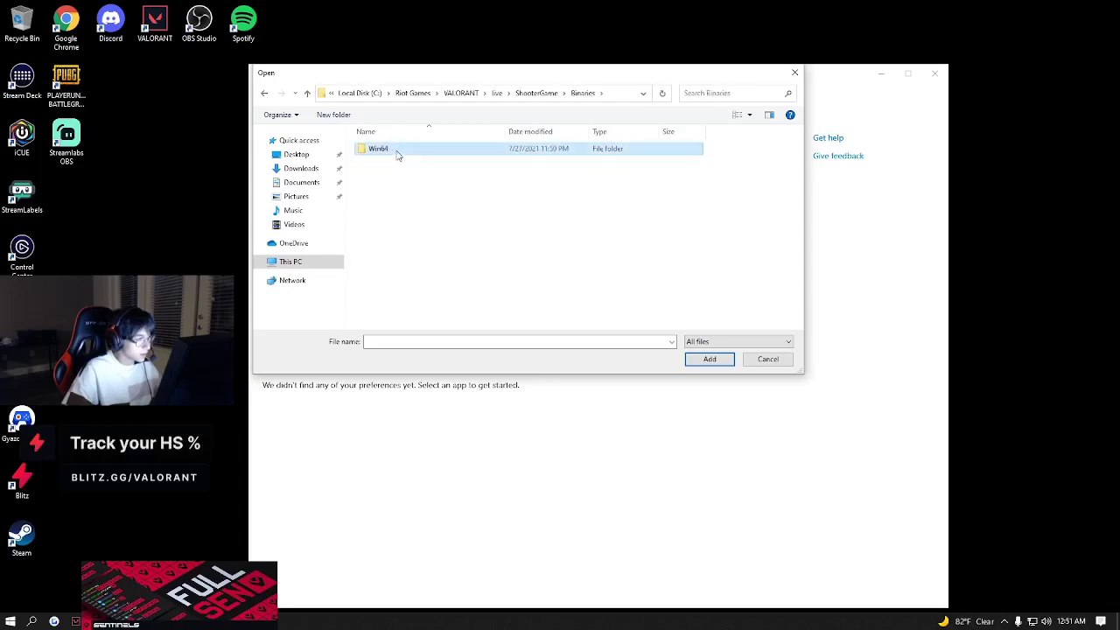
{"action": "double_click", "coordinate": [395, 151]}
{"action": "double_click", "coordinate": [396, 161]}
{"action": "left_click", "coordinate": [434, 447]}
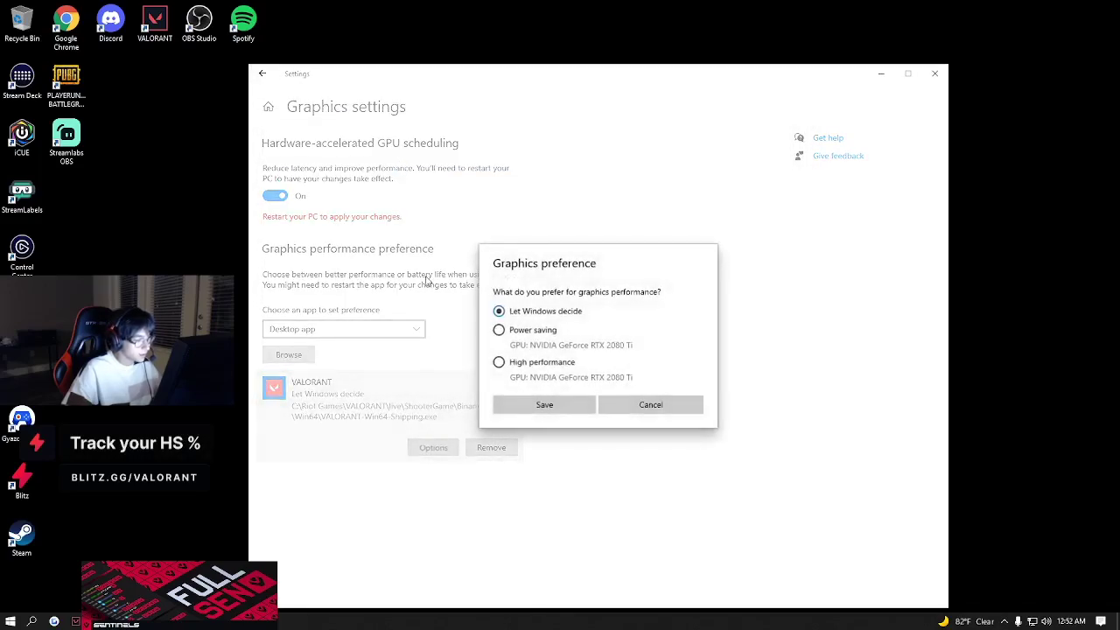
{"action": "left_click", "coordinate": [547, 406]}
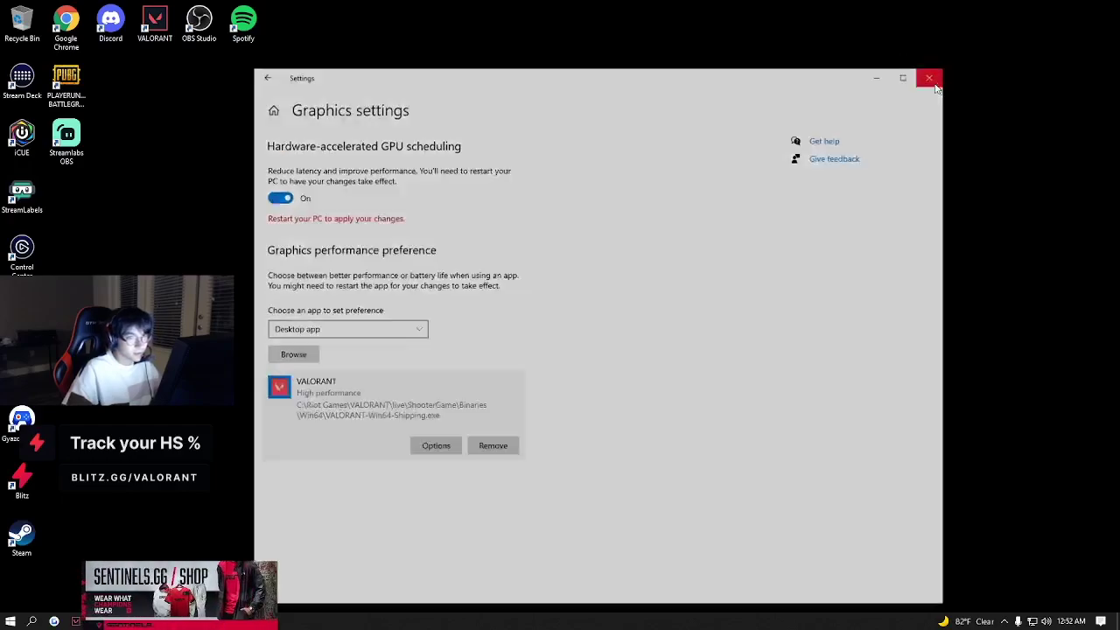
Close Settings and launch NVIDIA Control Panel from the desktop context menu.
{"action": "left_click", "coordinate": [934, 73]}
{"action": "right_click", "coordinate": [718, 262]}
{"action": "left_click", "coordinate": [771, 342]}
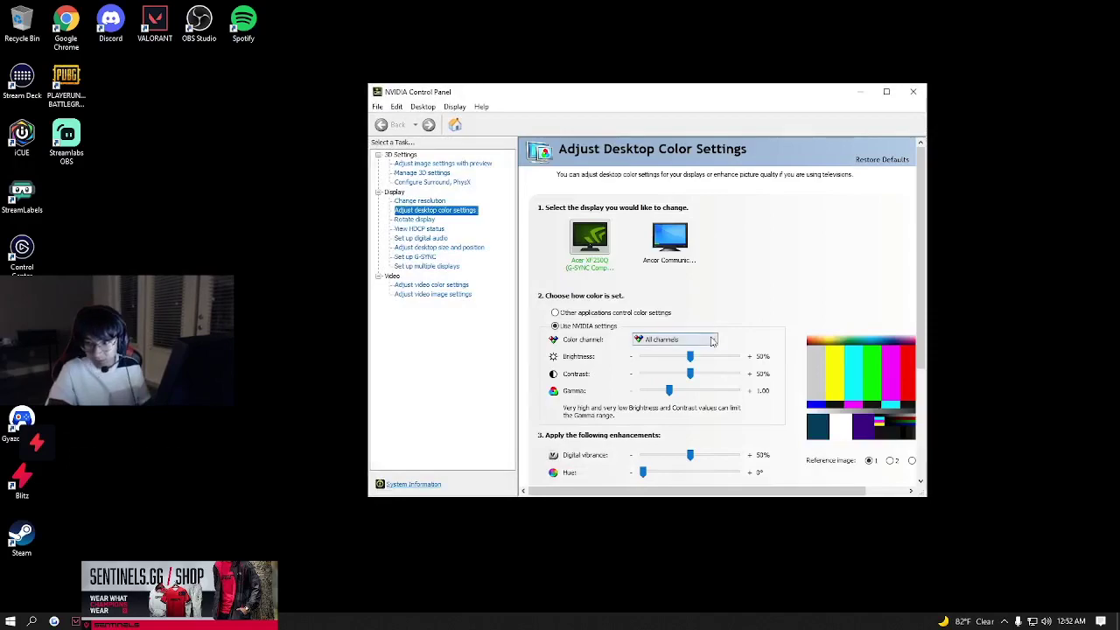
Look over the G-SYNC, image settings and Manage 3D settings pages, then close the panel.
{"action": "left_click", "coordinate": [435, 258]}
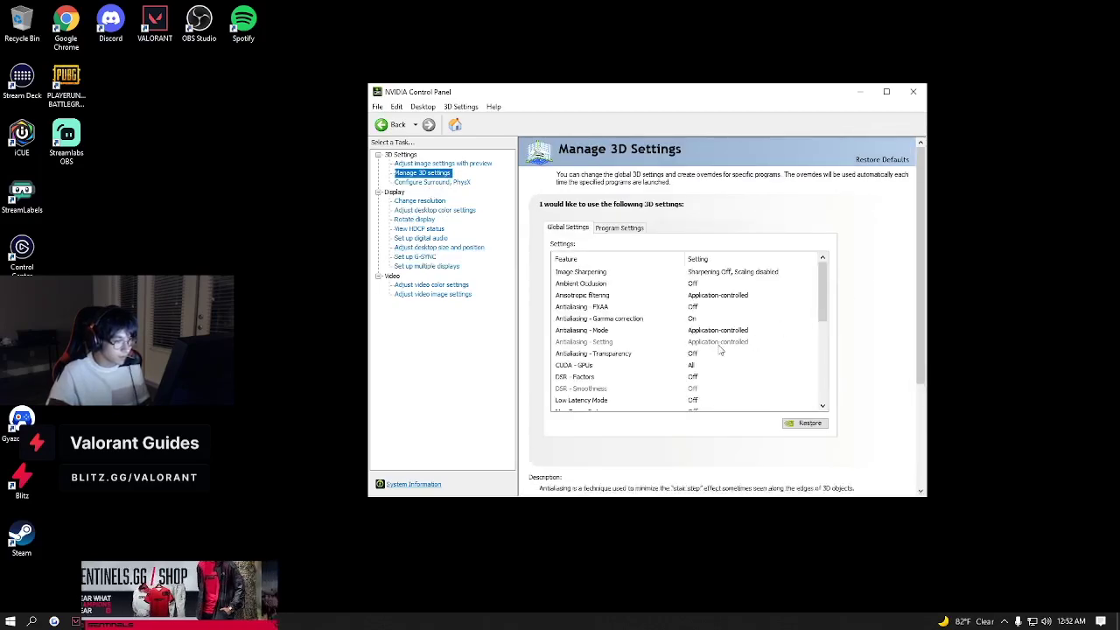
{"action": "scroll", "coordinate": [830, 326], "scroll_direction": "down", "scroll_amount": 2}
{"action": "scroll", "coordinate": [830, 327], "scroll_direction": "down", "scroll_amount": 1}
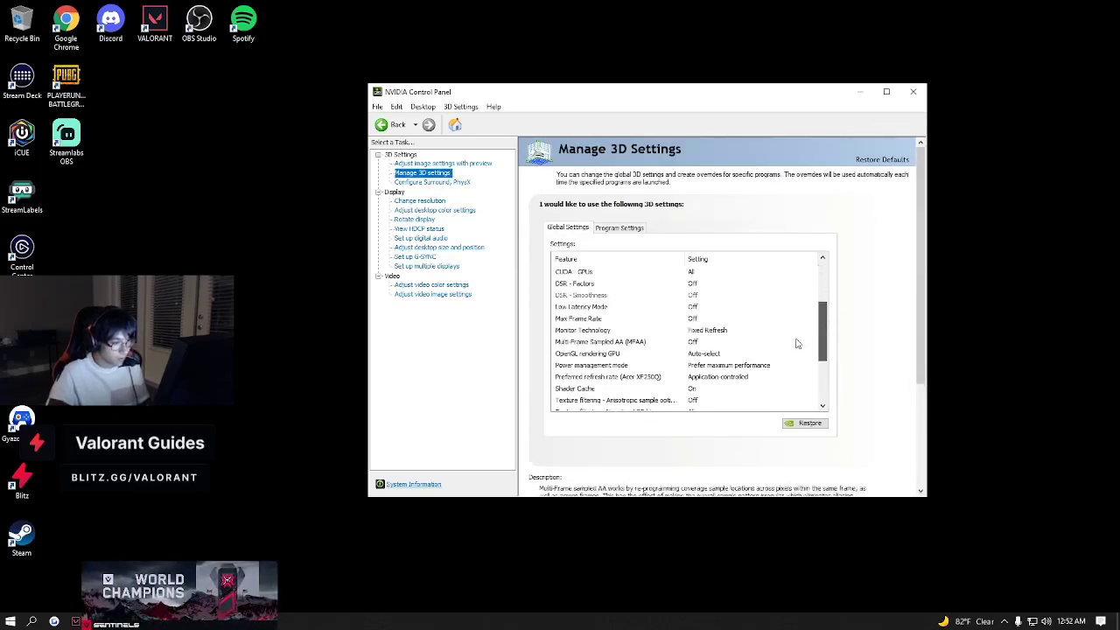
{"action": "left_click_drag", "start_coordinate": [823, 345], "coordinate": [823, 280]}
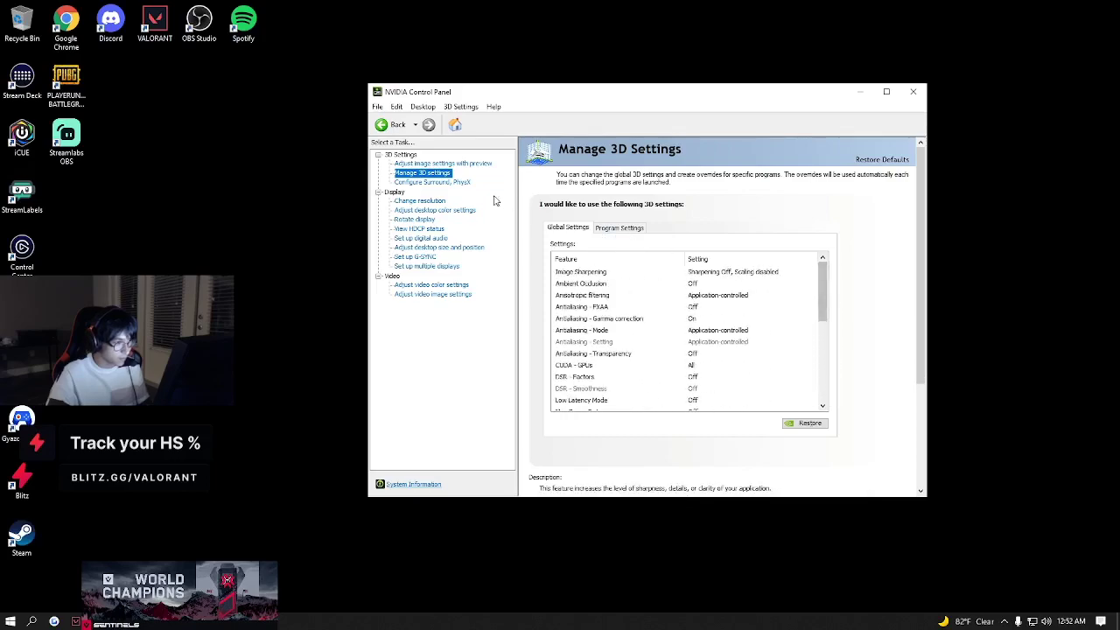
{"action": "left_click", "coordinate": [446, 163]}
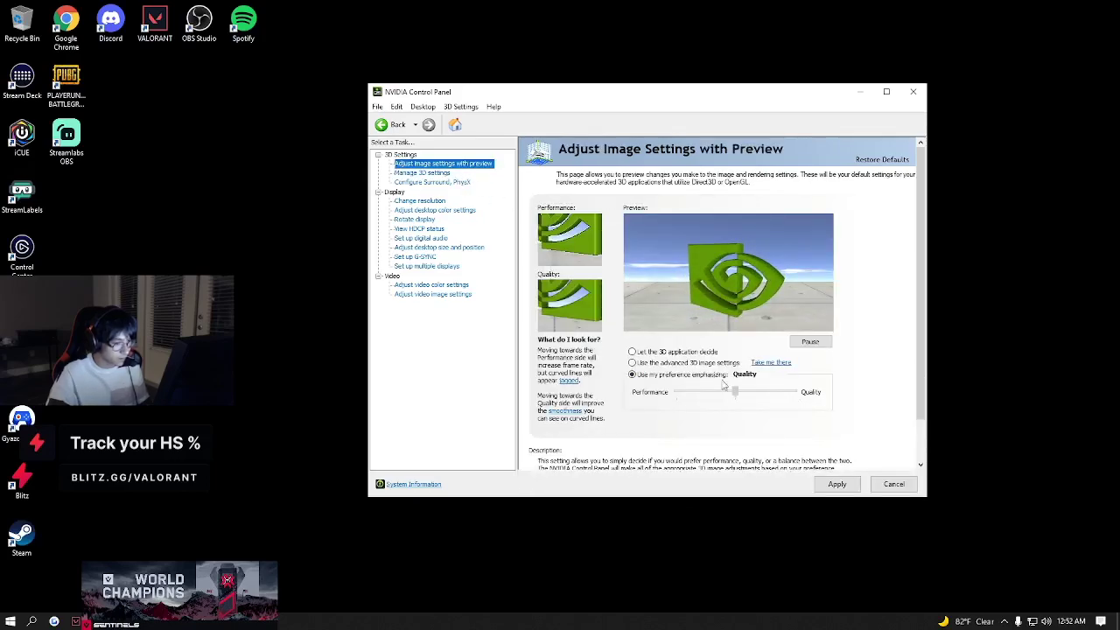
{"action": "left_click", "coordinate": [422, 173]}
{"action": "left_click_drag", "start_coordinate": [825, 287], "coordinate": [831, 263]}
{"action": "left_click", "coordinate": [910, 93]}
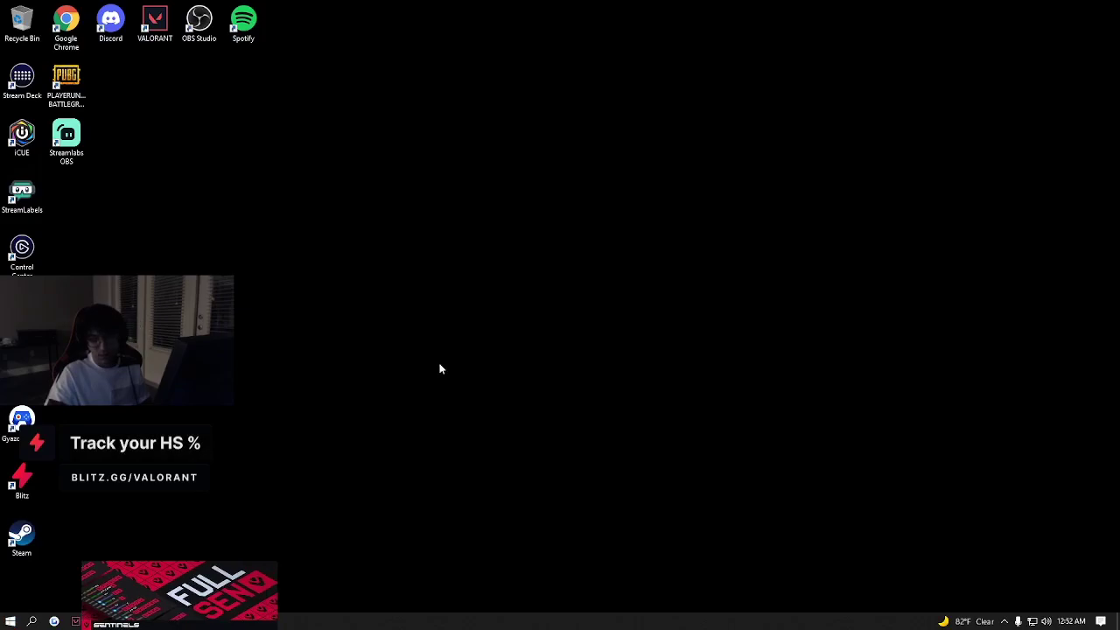
Search 'backgrou', open Background apps and switch 'Let apps run in the background' Off.
{"action": "left_click", "coordinate": [11, 622]}
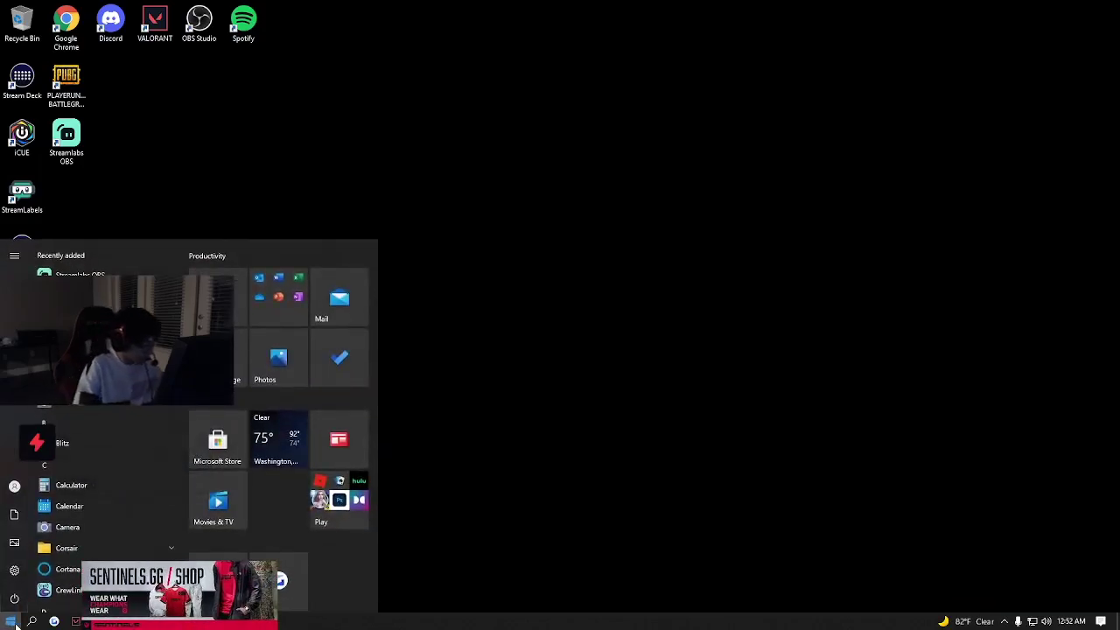
{"action": "type", "text": "backgrou"}
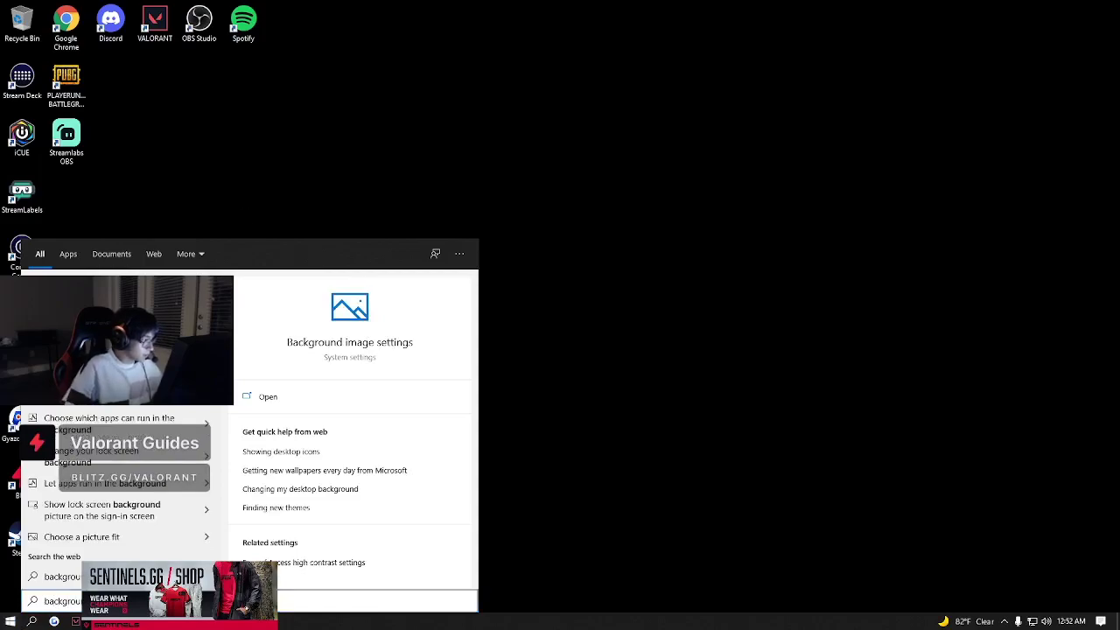
{"action": "left_click", "coordinate": [109, 418]}
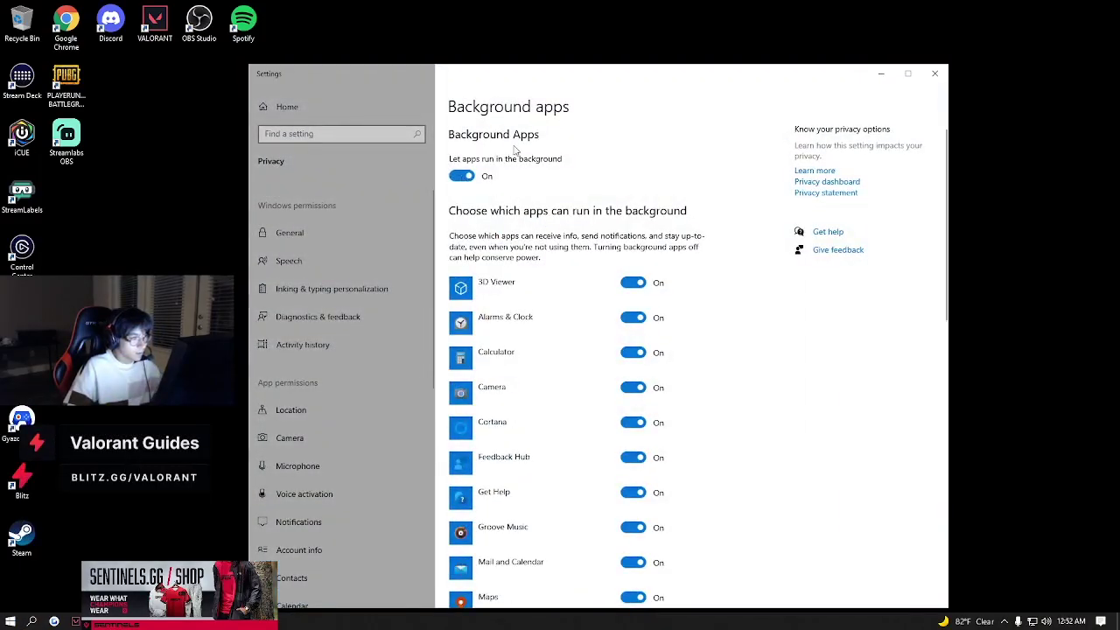
{"action": "left_click", "coordinate": [463, 176]}
{"action": "scroll", "coordinate": [336, 331], "scroll_direction": "down", "scroll_amount": 5}
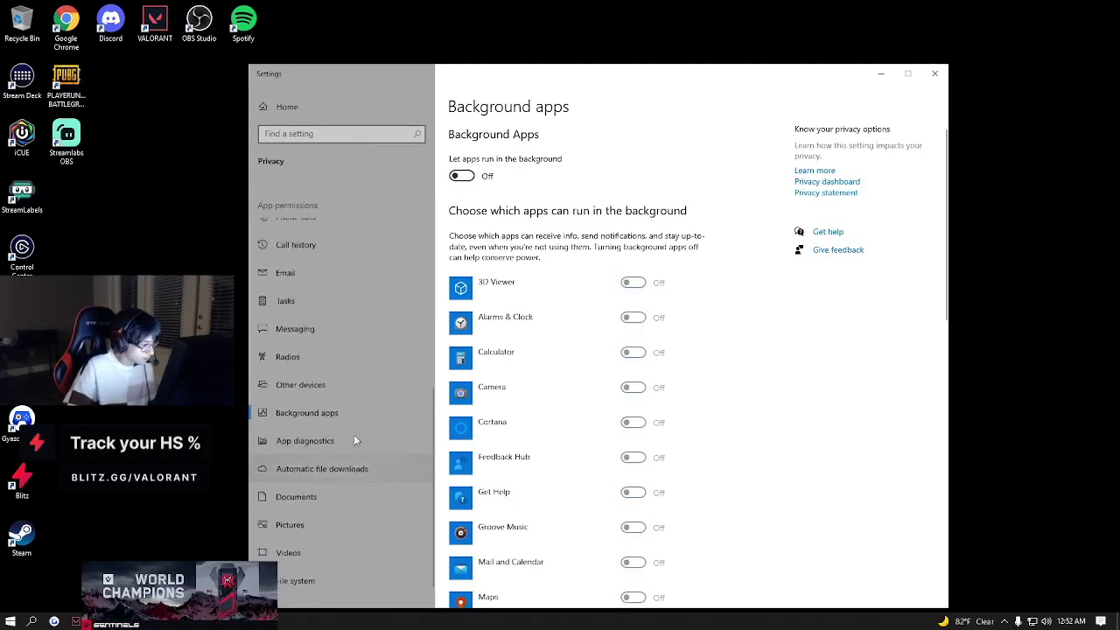
{"action": "scroll", "coordinate": [355, 437], "scroll_direction": "up", "scroll_amount": 3}
{"action": "scroll", "coordinate": [355, 438], "scroll_direction": "down", "scroll_amount": 4}
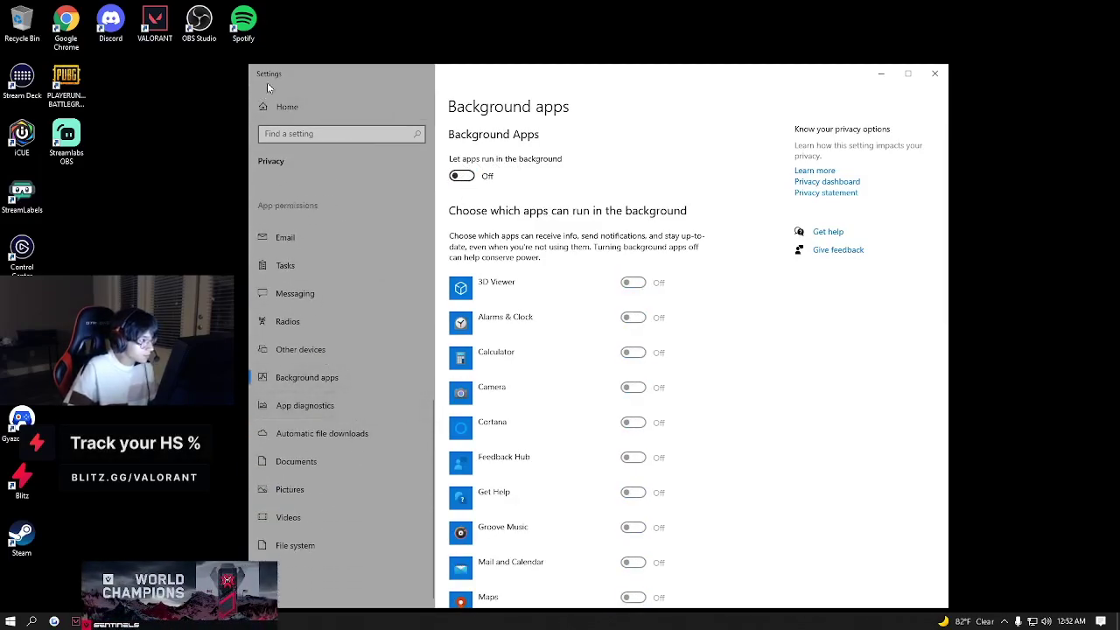
Reopen Settings, check Delivery Optimization and Windows Update under Update & Security, then close Settings.
{"action": "left_click", "coordinate": [934, 74]}
{"action": "left_click", "coordinate": [11, 621]}
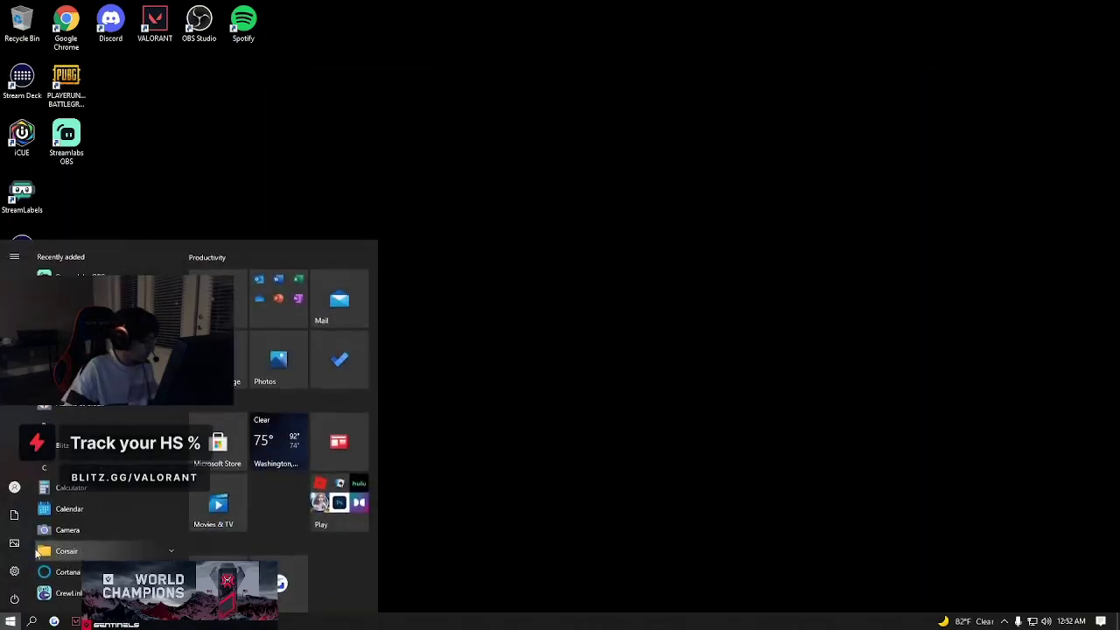
{"action": "left_click", "coordinate": [40, 558]}
{"action": "left_click", "coordinate": [371, 385]}
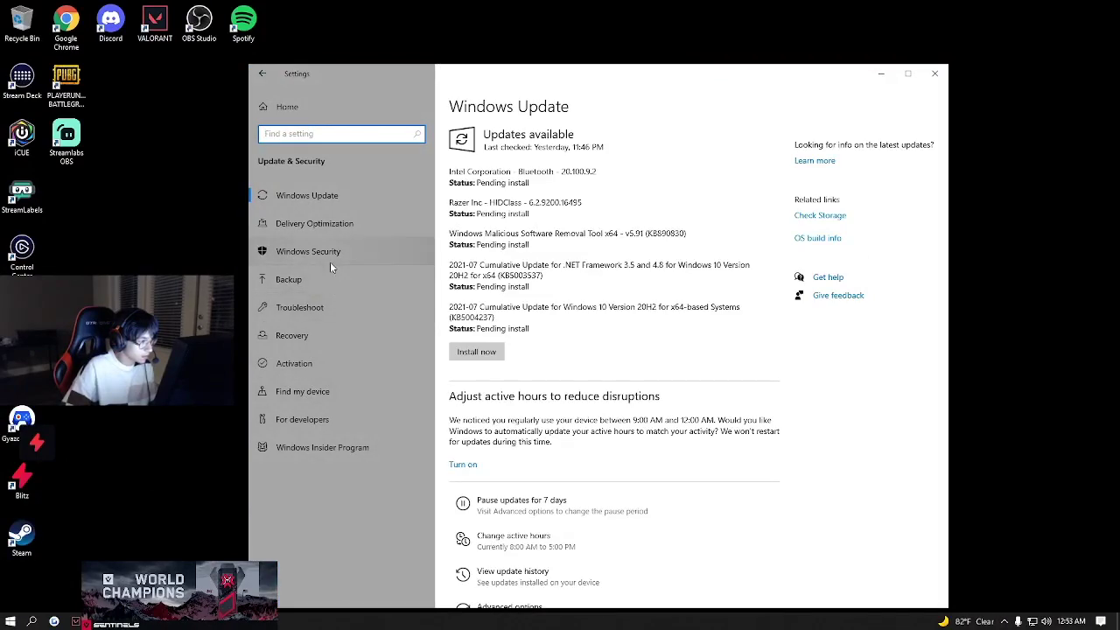
{"action": "left_click", "coordinate": [344, 227]}
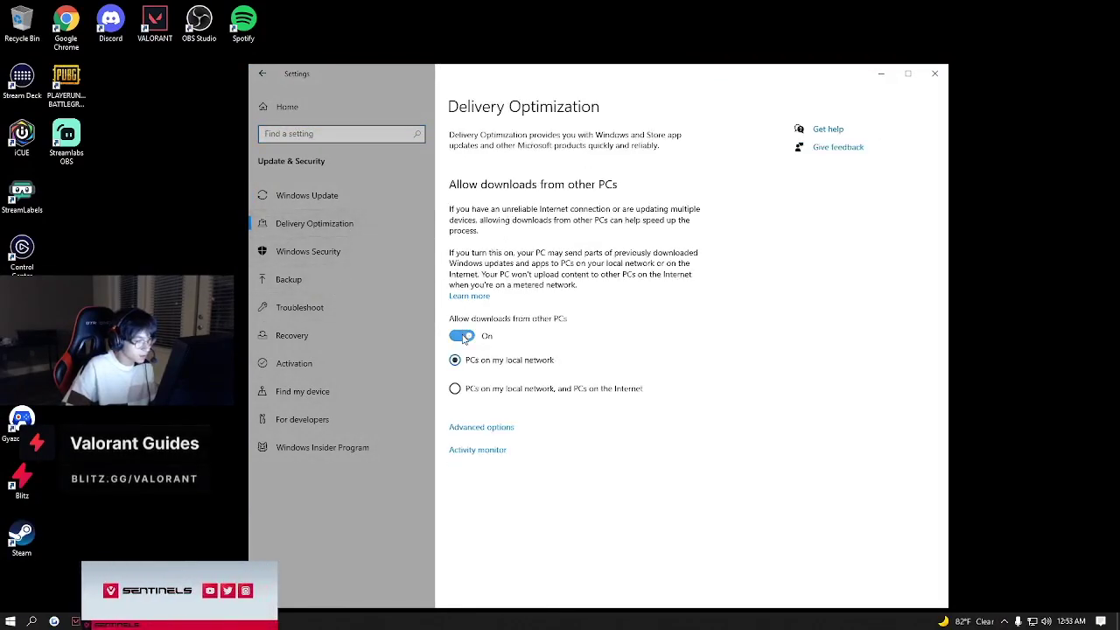
{"action": "left_click", "coordinate": [332, 197]}
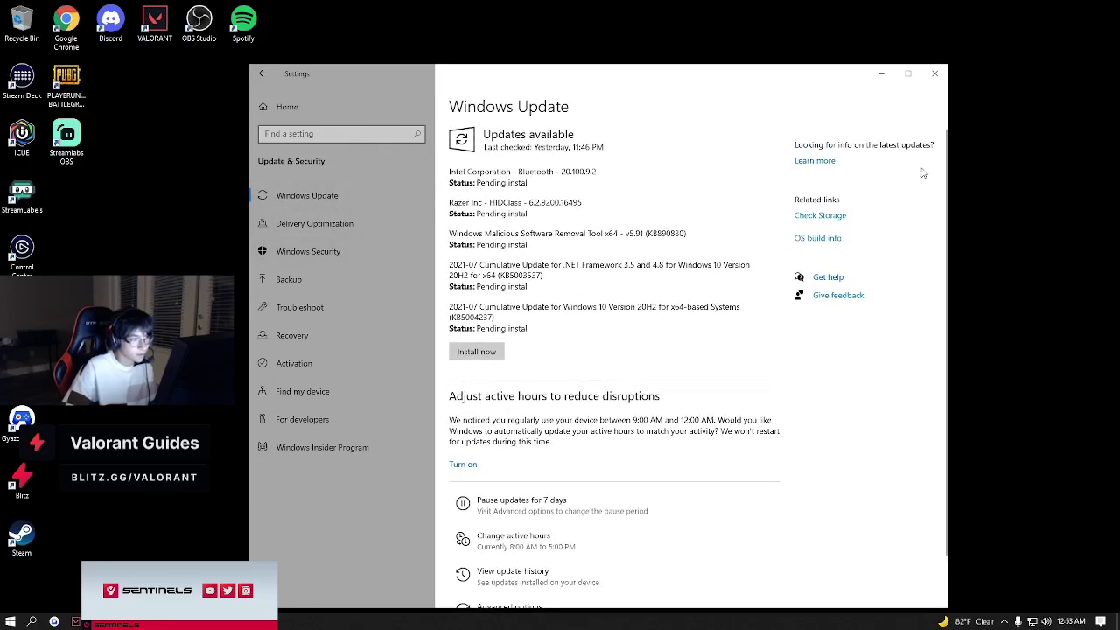
{"action": "left_click", "coordinate": [938, 77]}
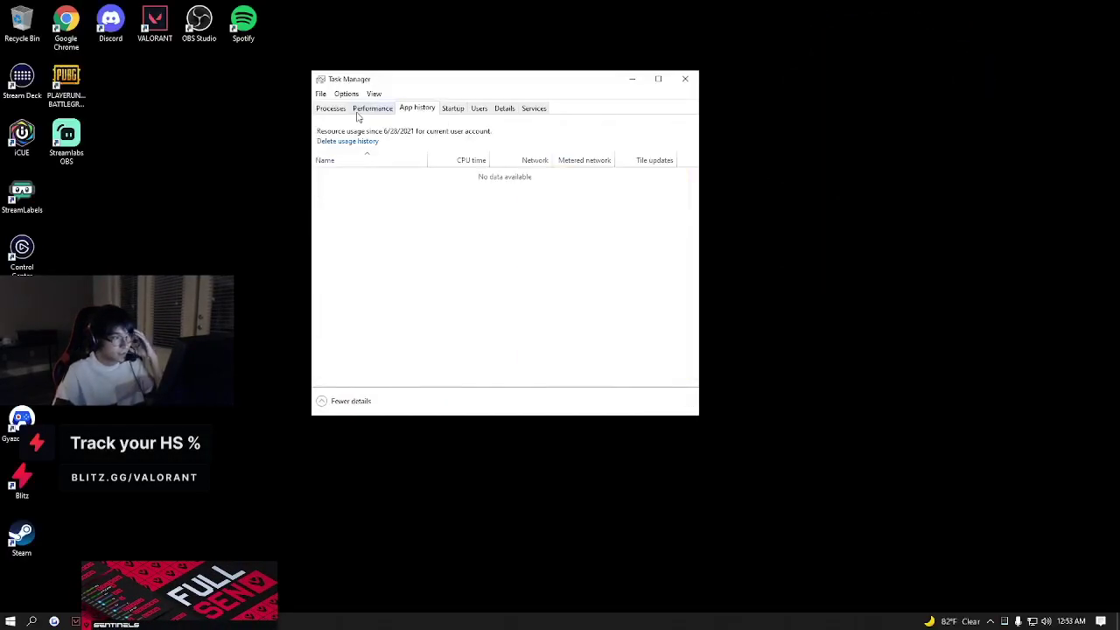
On the Startup tab, disable Blitz, Elgato Control Center, GyStation, iCUE, Logitech Download Assistant and Microsoft OneDrive.
{"action": "left_click", "coordinate": [453, 108]}
{"action": "left_click", "coordinate": [446, 175]}
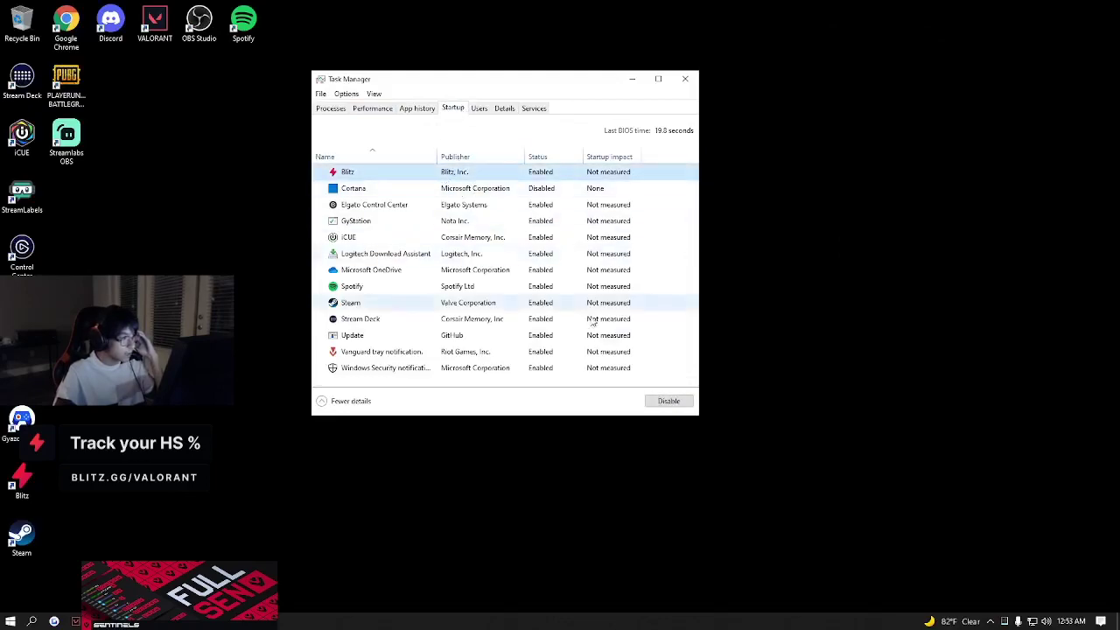
{"action": "left_click", "coordinate": [669, 401]}
{"action": "left_click", "coordinate": [472, 208]}
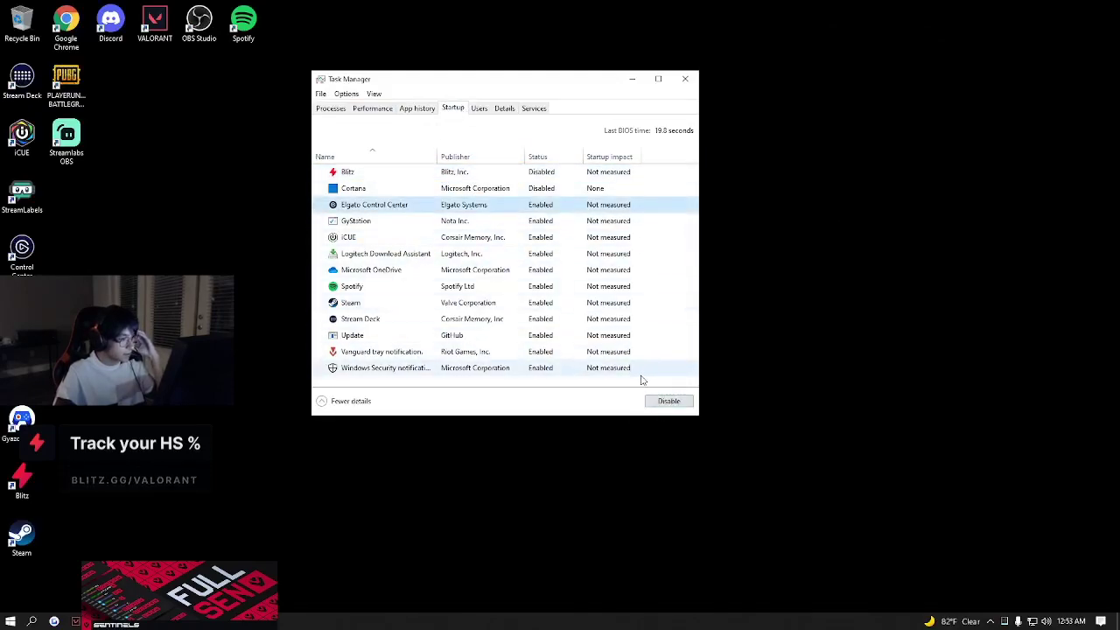
{"action": "left_click", "coordinate": [669, 401]}
{"action": "left_click", "coordinate": [380, 221]}
{"action": "left_click", "coordinate": [668, 401]}
{"action": "left_click", "coordinate": [472, 237]}
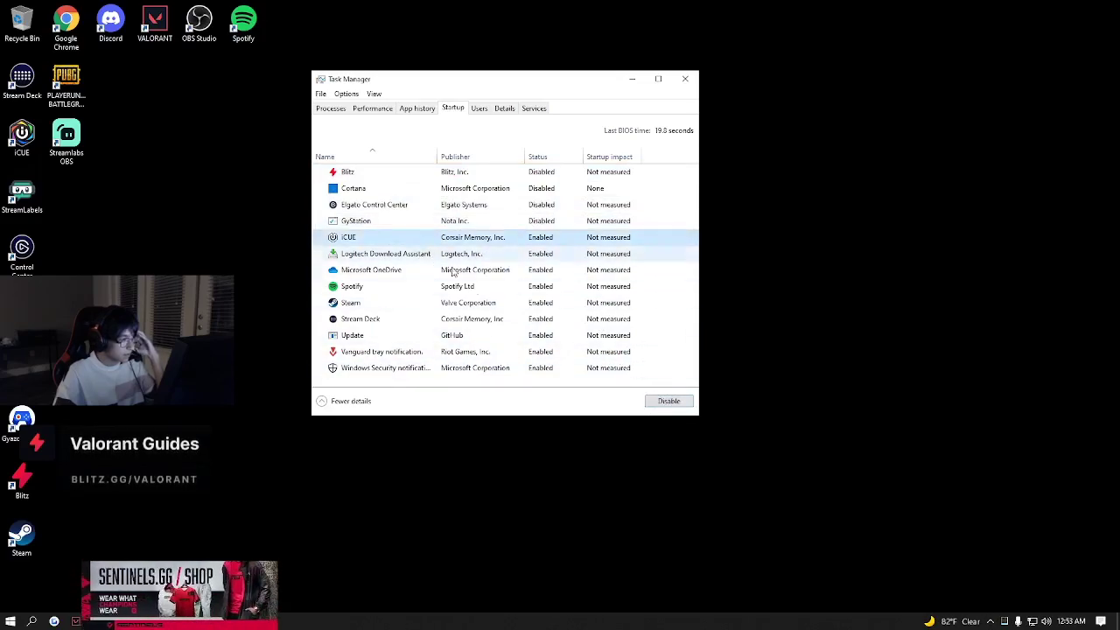
{"action": "left_click", "coordinate": [668, 401]}
{"action": "left_click", "coordinate": [438, 253]}
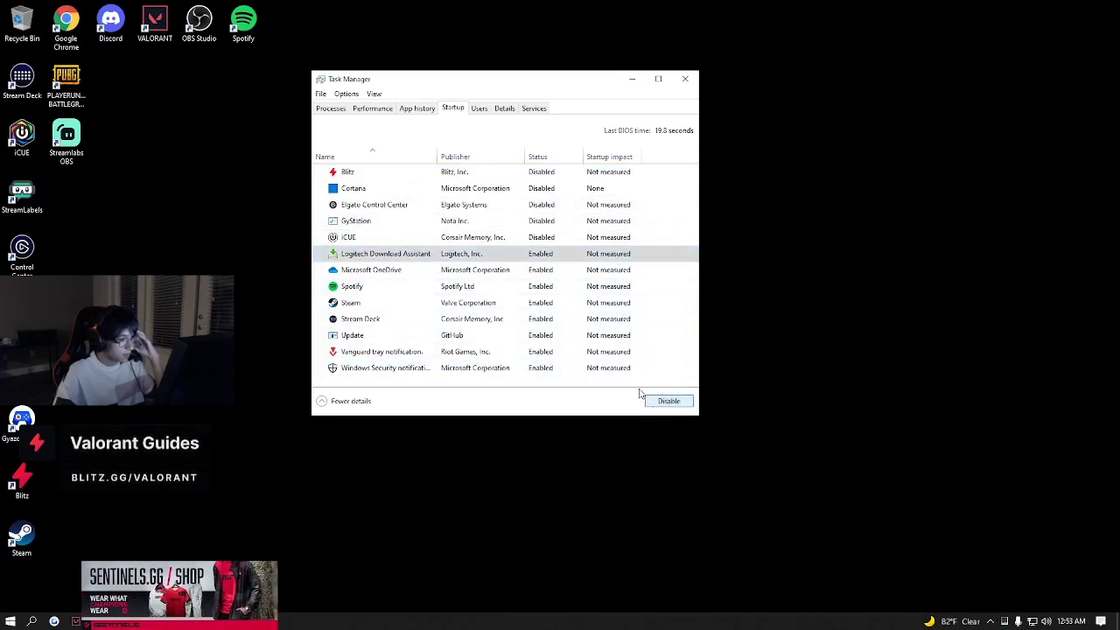
{"action": "left_click", "coordinate": [668, 401]}
{"action": "left_click", "coordinate": [501, 271]}
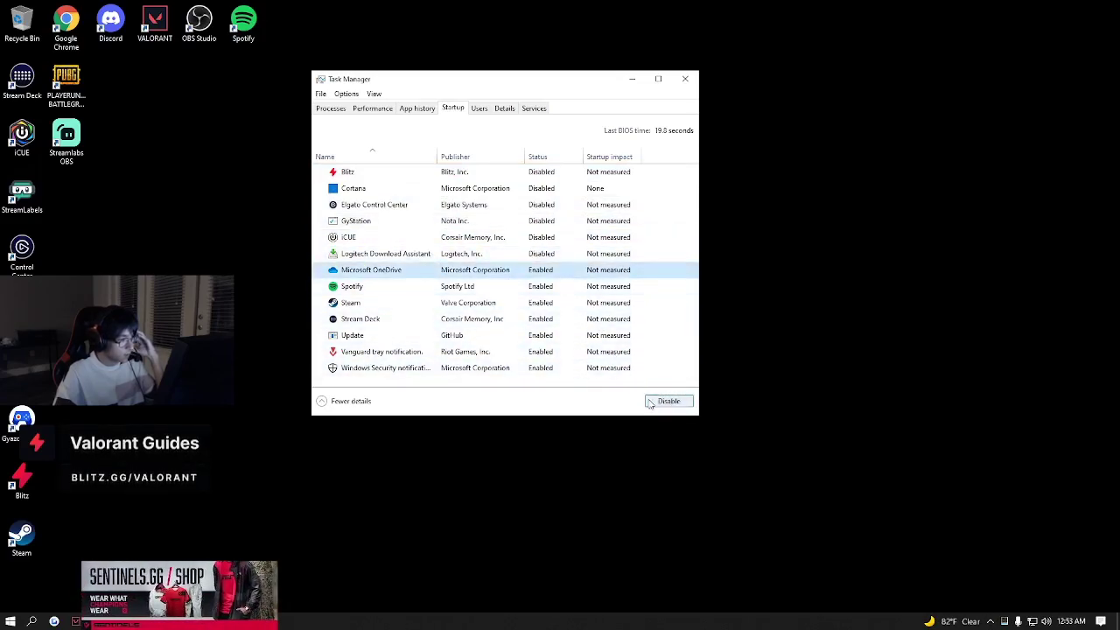
{"action": "left_click", "coordinate": [538, 291]}
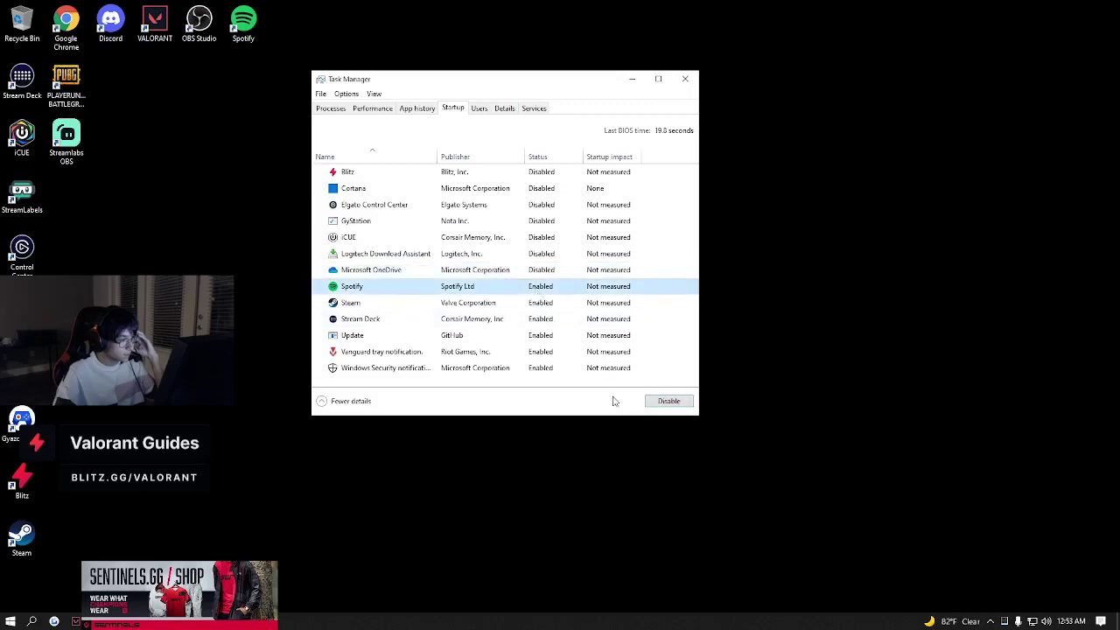
{"action": "left_click", "coordinate": [669, 403]}
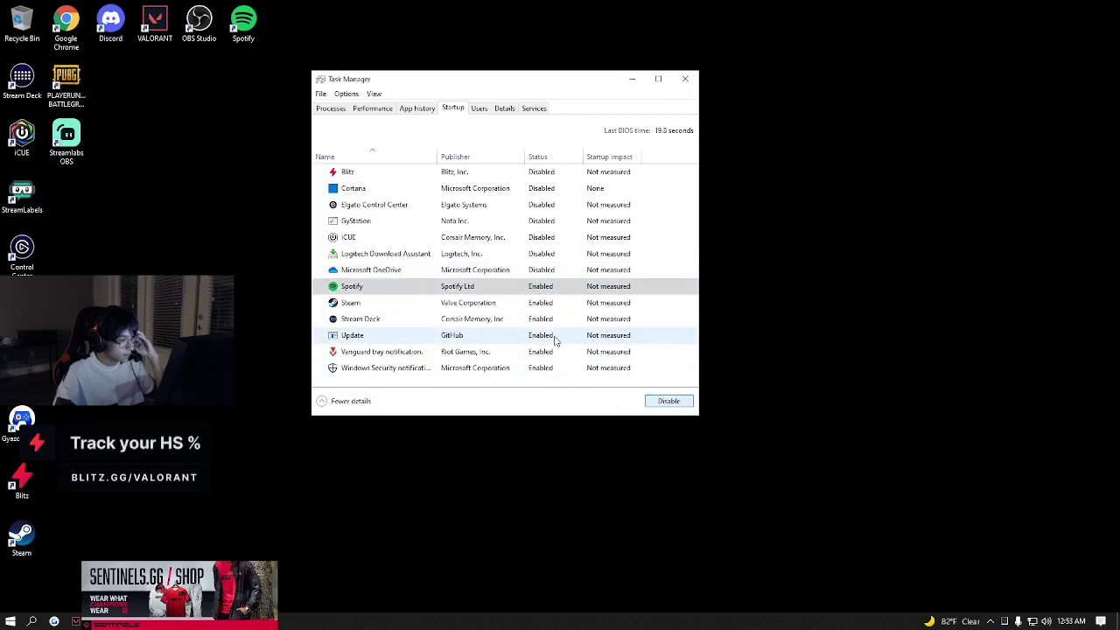
Disable Update, Steam, Stream Deck, Spotify and Windows Security notification at startup.
{"action": "left_click", "coordinate": [555, 339]}
{"action": "left_click", "coordinate": [669, 401]}
{"action": "key", "text": "Up"}
{"action": "key", "text": "Up"}
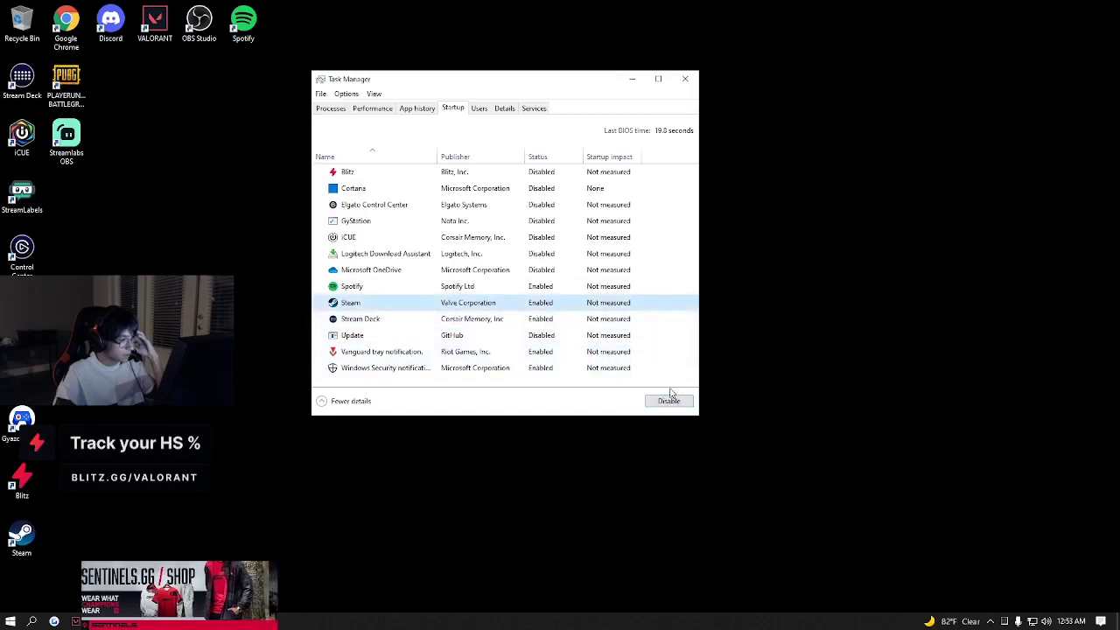
{"action": "key", "text": "Down"}
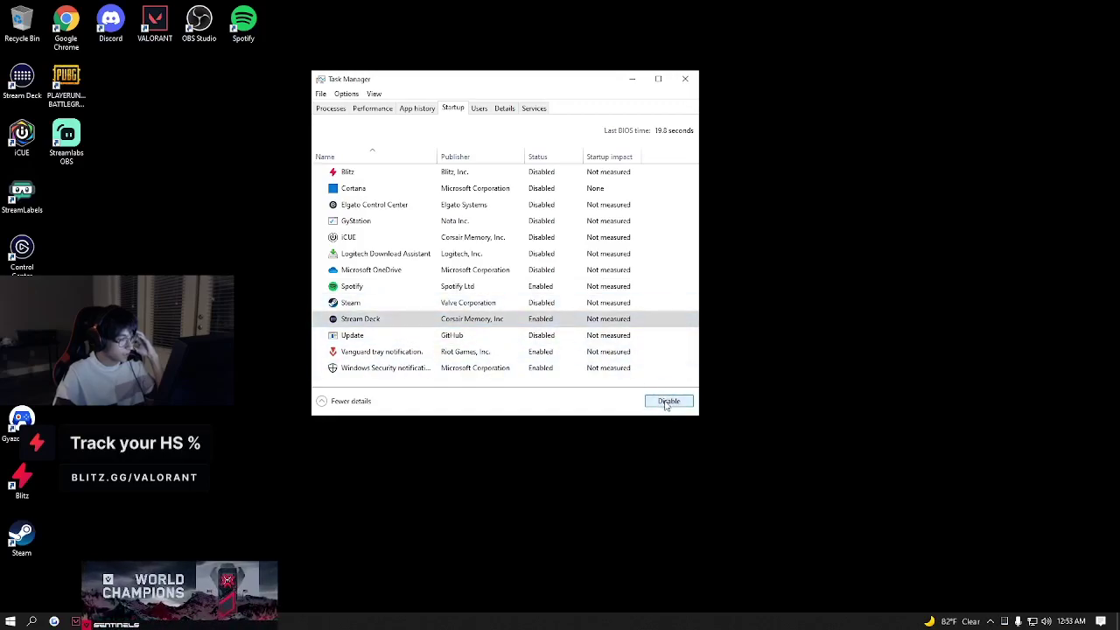
{"action": "left_click", "coordinate": [667, 403]}
{"action": "left_click", "coordinate": [550, 292]}
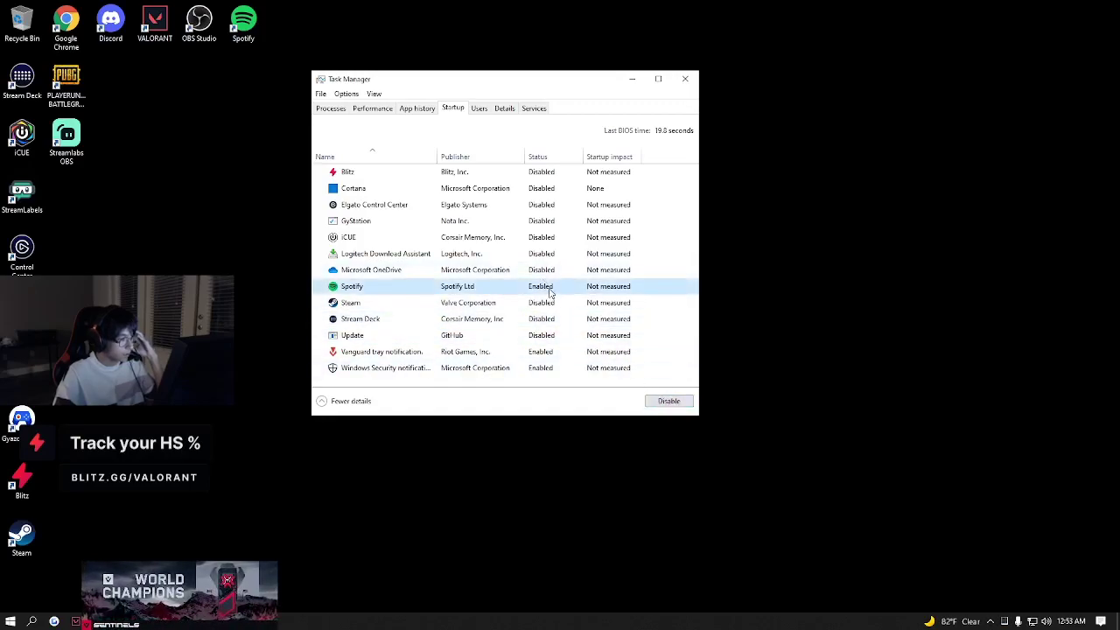
{"action": "left_click", "coordinate": [668, 401]}
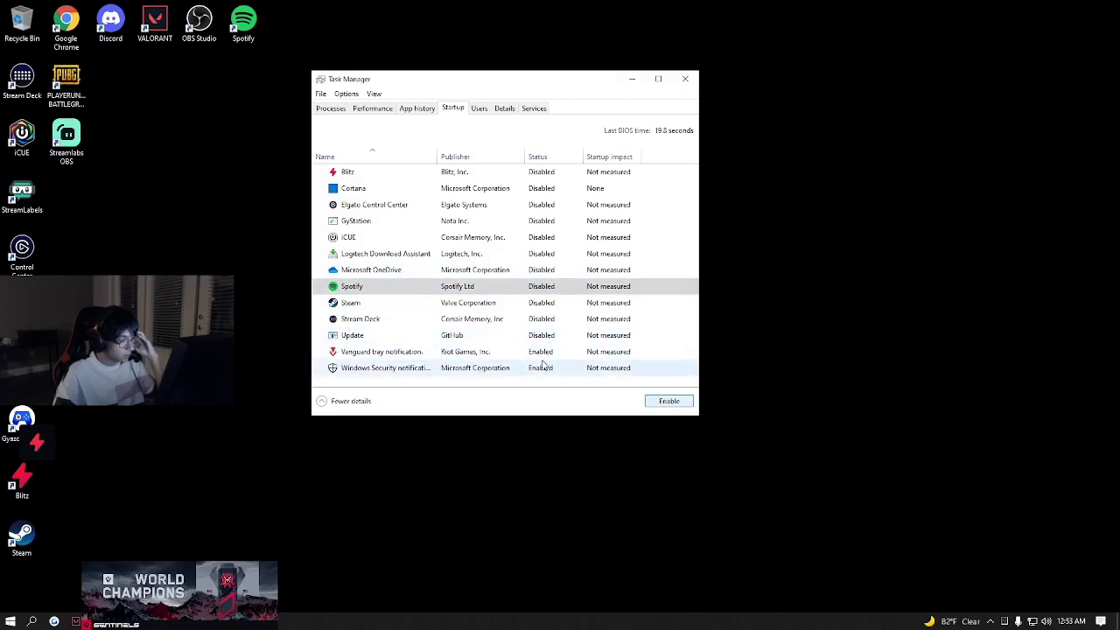
{"action": "left_click", "coordinate": [565, 367]}
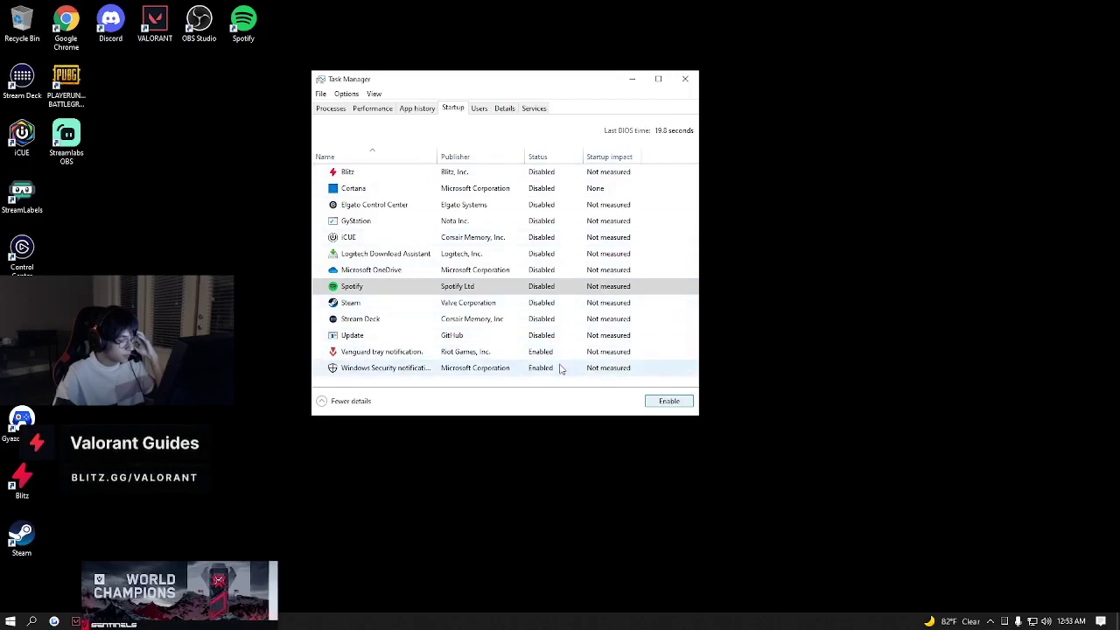
{"action": "left_click", "coordinate": [667, 401]}
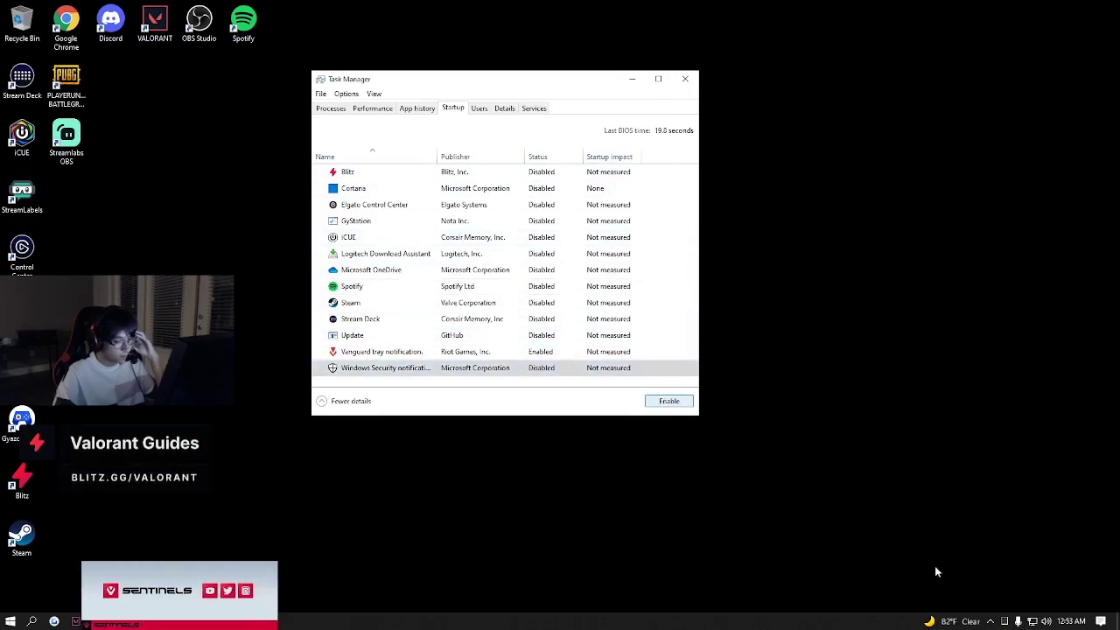
Turn off News and interests from the taskbar menu and close Task Manager.
{"action": "left_click", "coordinate": [990, 621]}
{"action": "right_click", "coordinate": [950, 621]}
{"action": "left_click", "coordinate": [951, 619]}
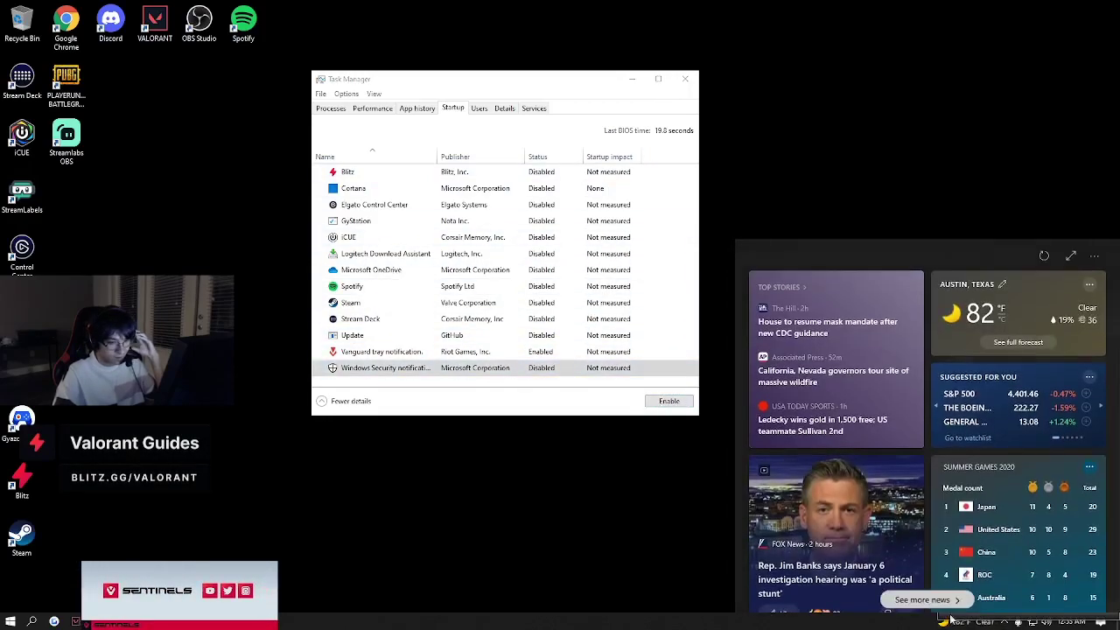
{"action": "left_click", "coordinate": [952, 620]}
{"action": "right_click", "coordinate": [963, 622]}
{"action": "mouse_move", "coordinate": [986, 360]}
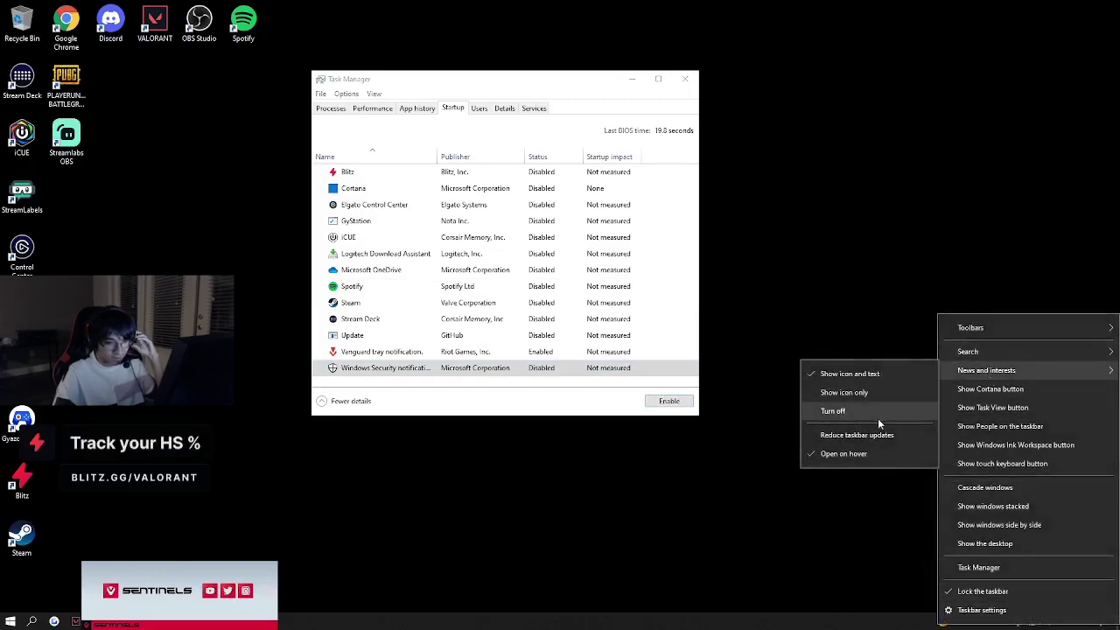
{"action": "left_click", "coordinate": [876, 411]}
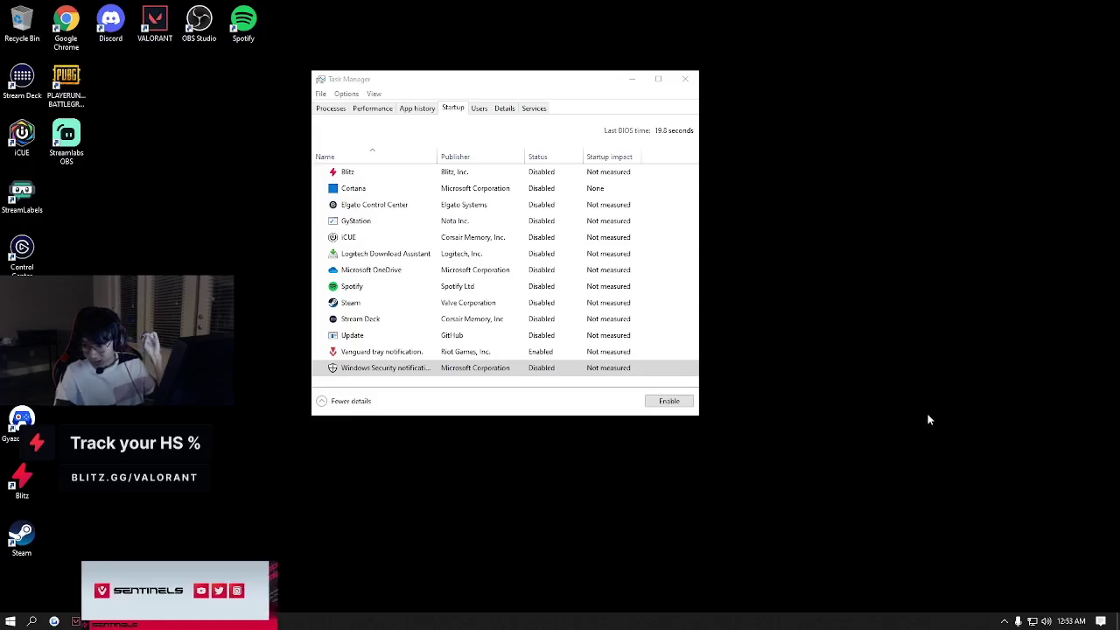
{"action": "left_click", "coordinate": [686, 81]}
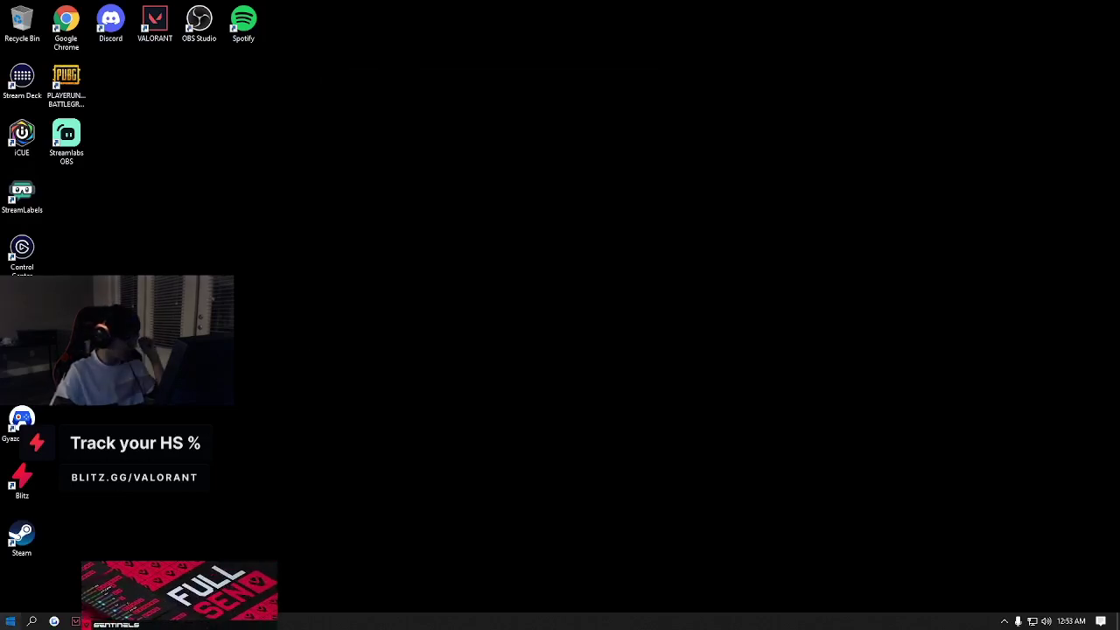
Open Power & sleep via a 'power' search, confirm the High performance plan in Power Options, then close both.
{"action": "key", "text": "super"}
{"action": "type", "text": "power"}
{"action": "key", "text": "Return"}
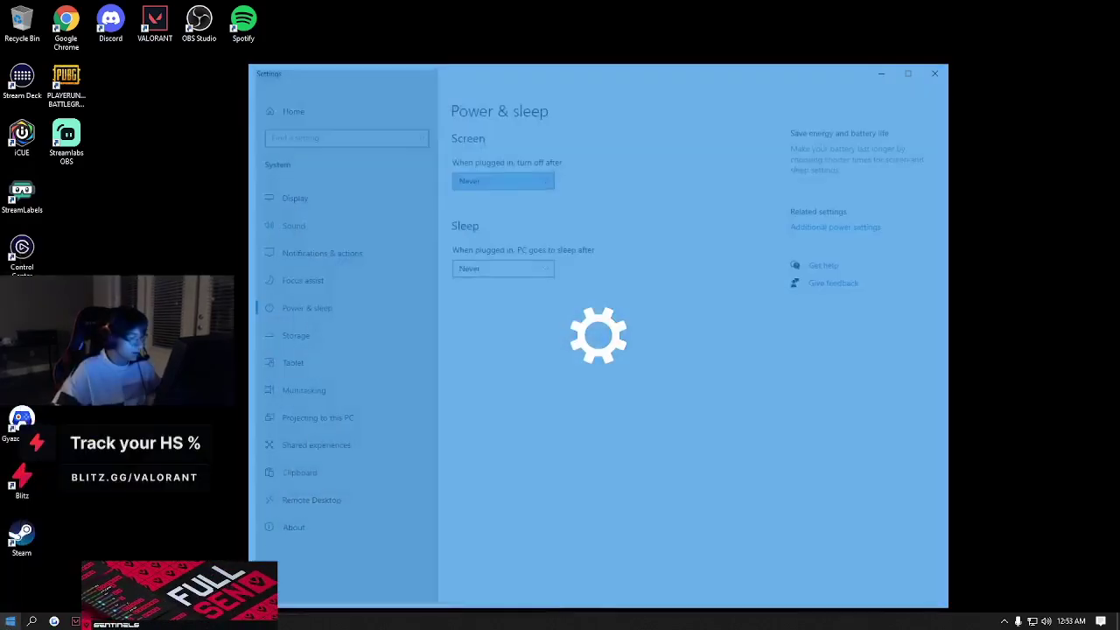
{"action": "left_click", "coordinate": [862, 225]}
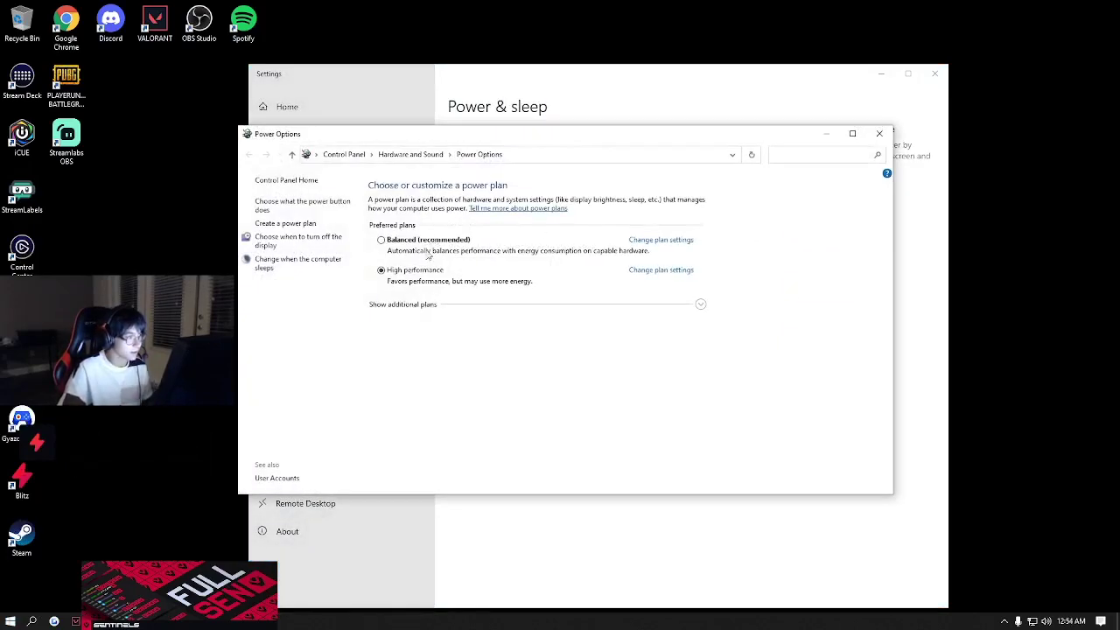
{"action": "left_click", "coordinate": [879, 134]}
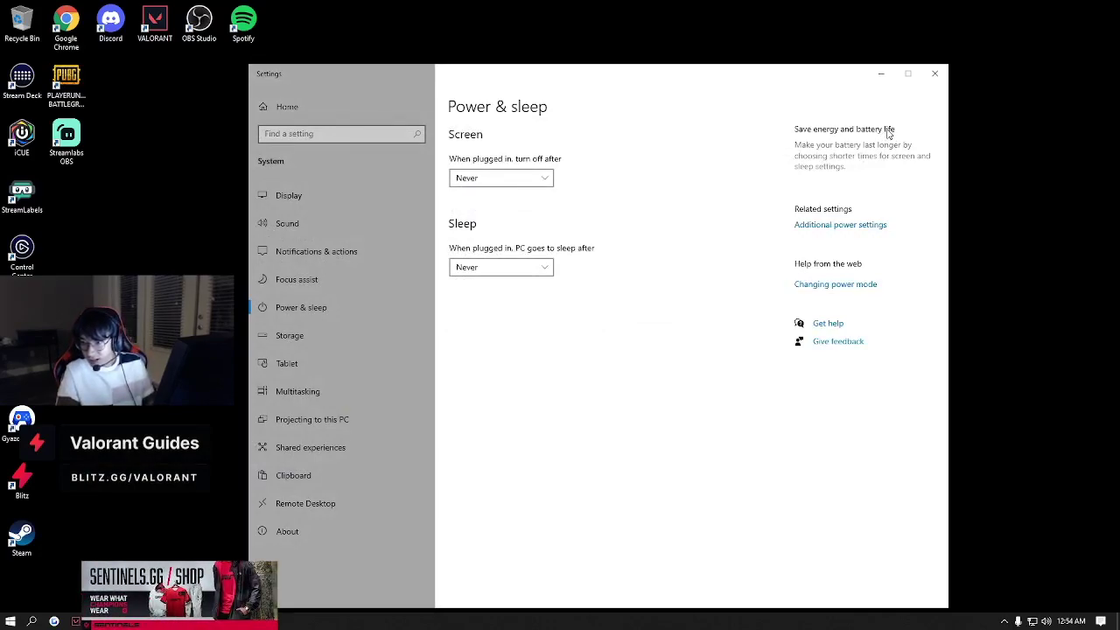
{"action": "left_click", "coordinate": [934, 73]}
Search 'game mode' and open the Game Mode settings.
{"action": "key", "text": "super"}
{"action": "type", "text": "gae"}
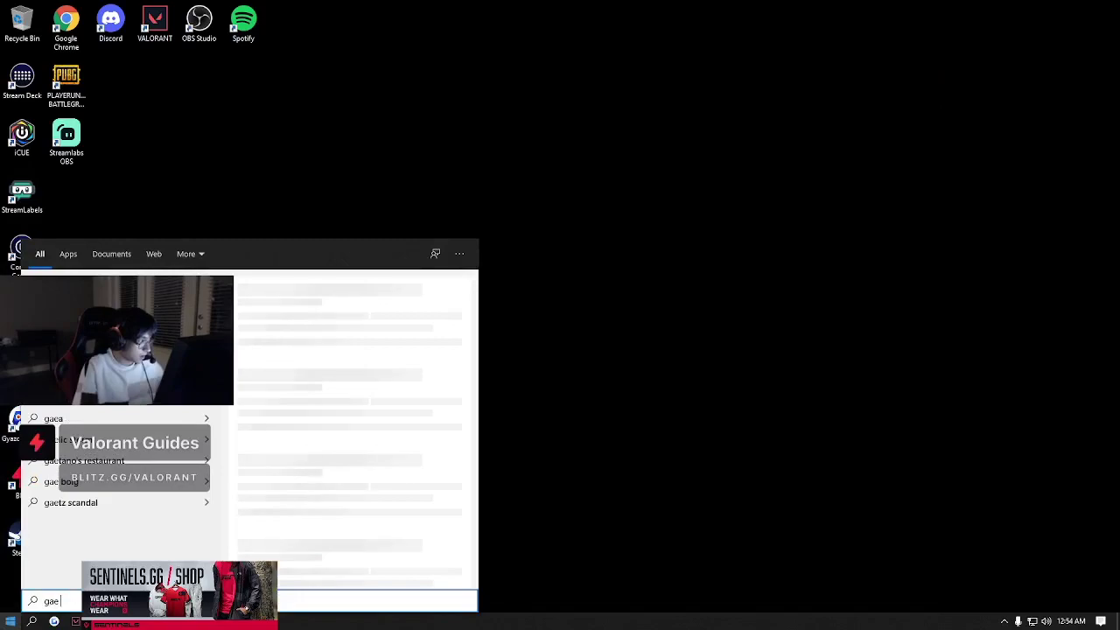
{"action": "key", "text": "BackSpace"}
{"action": "type", "text": "me mode"}
{"action": "key", "text": "Return"}
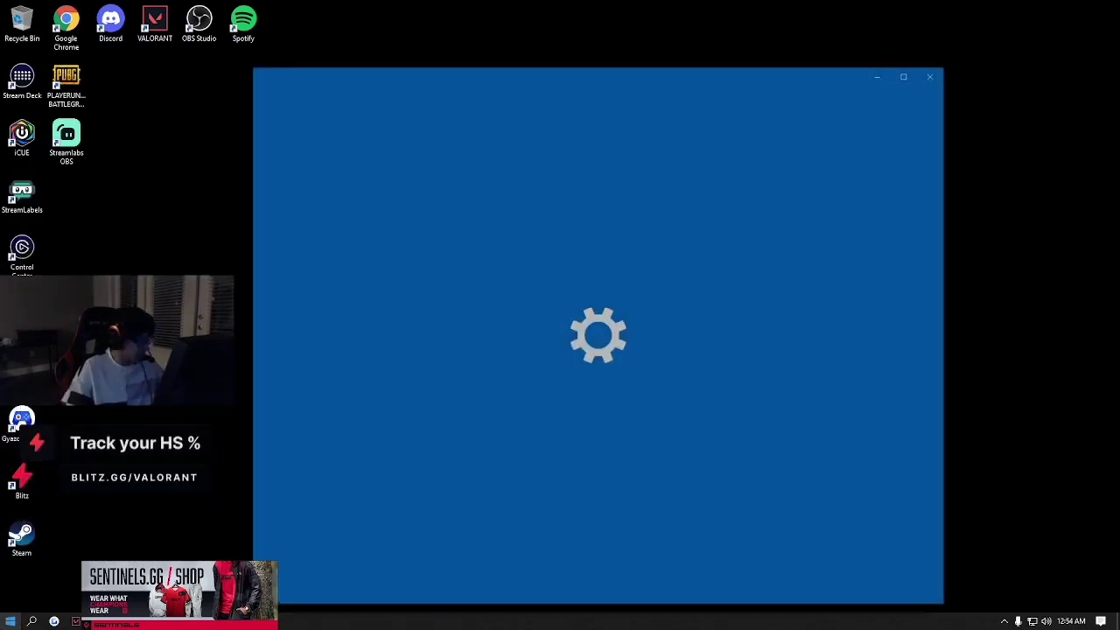
Switch Xbox Game Bar Off and uncheck its controller-button option.
{"action": "left_click", "coordinate": [333, 203]}
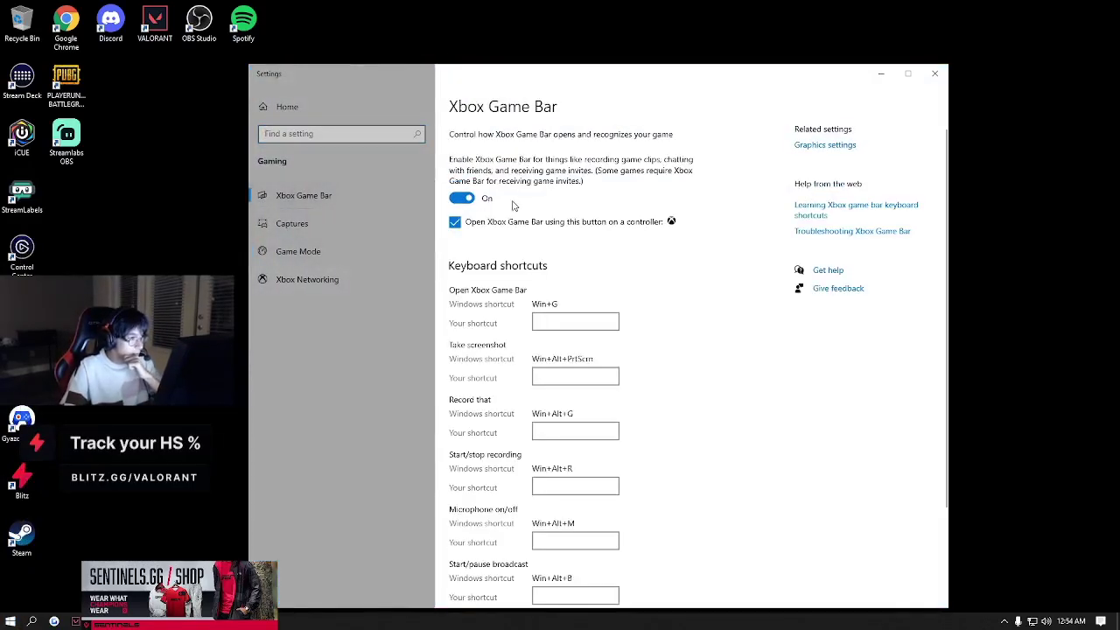
{"action": "left_click", "coordinate": [467, 199]}
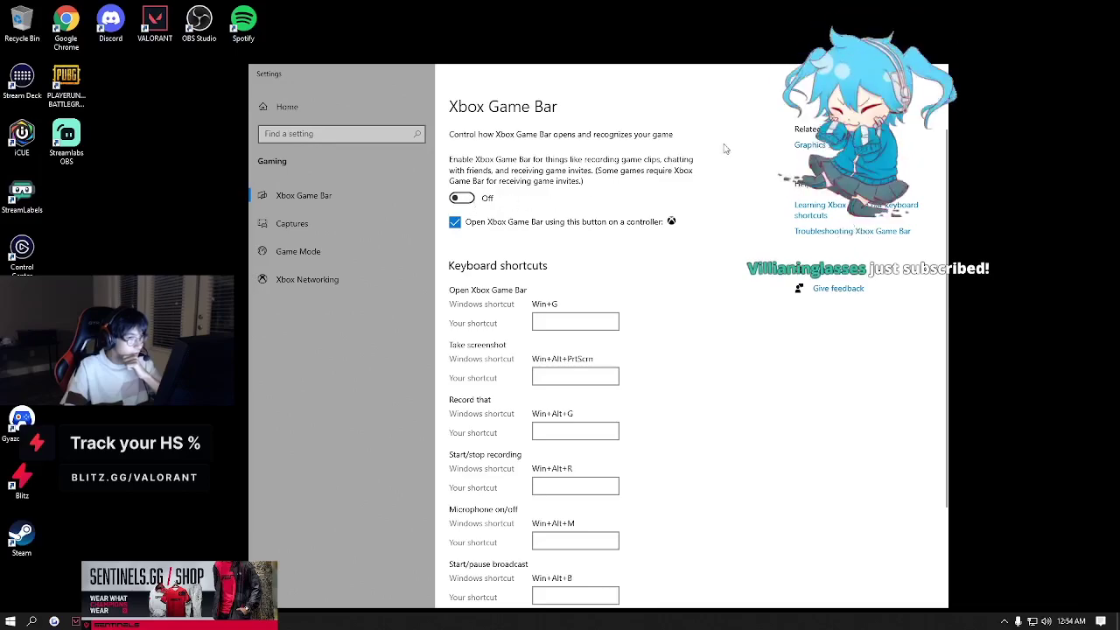
{"action": "left_click", "coordinate": [480, 225]}
{"action": "left_click", "coordinate": [317, 223]}
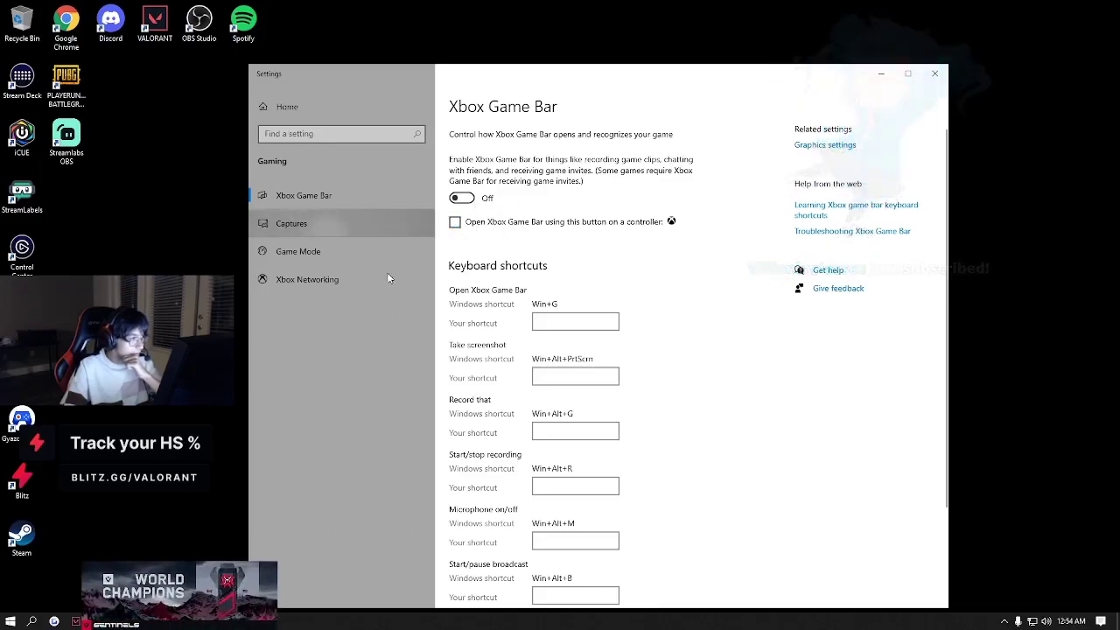
{"action": "left_click", "coordinate": [348, 278]}
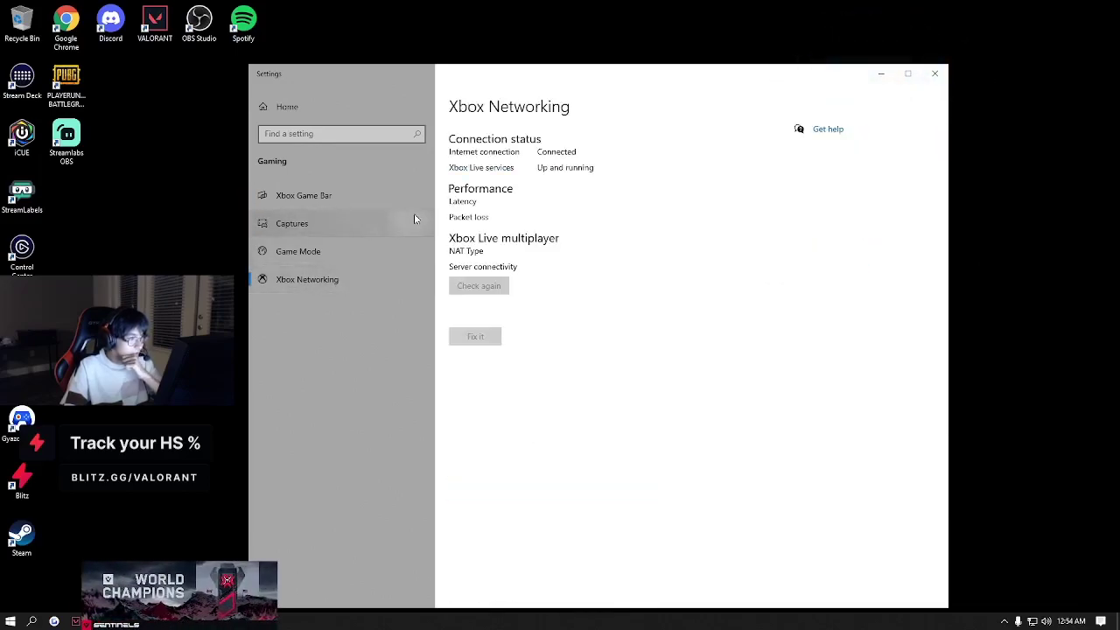
{"action": "left_click", "coordinate": [339, 199]}
{"action": "left_click", "coordinate": [814, 144]}
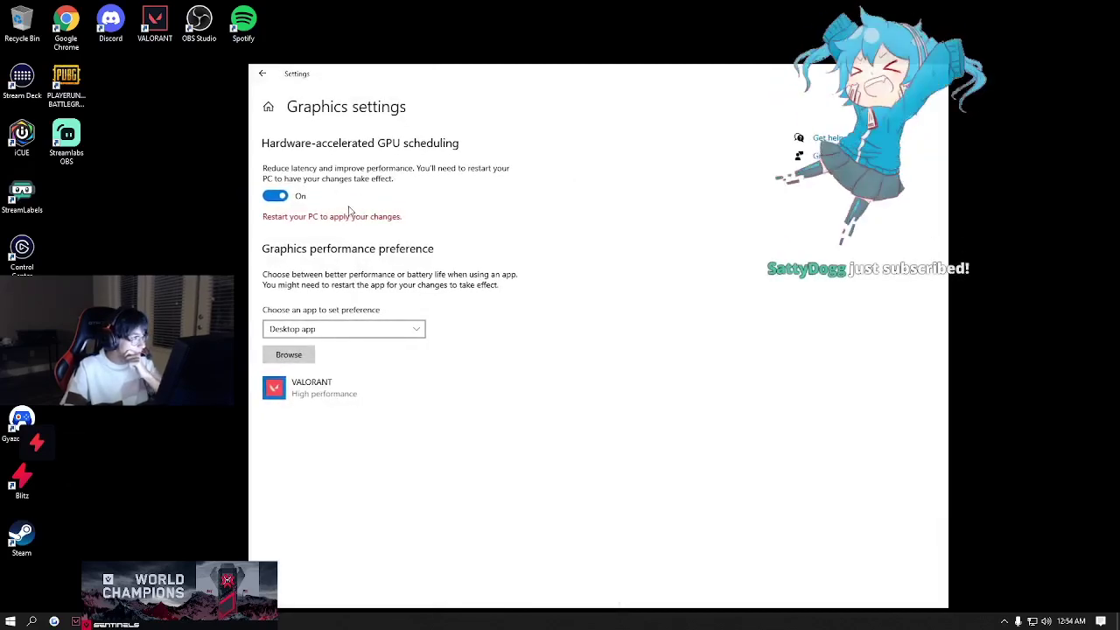